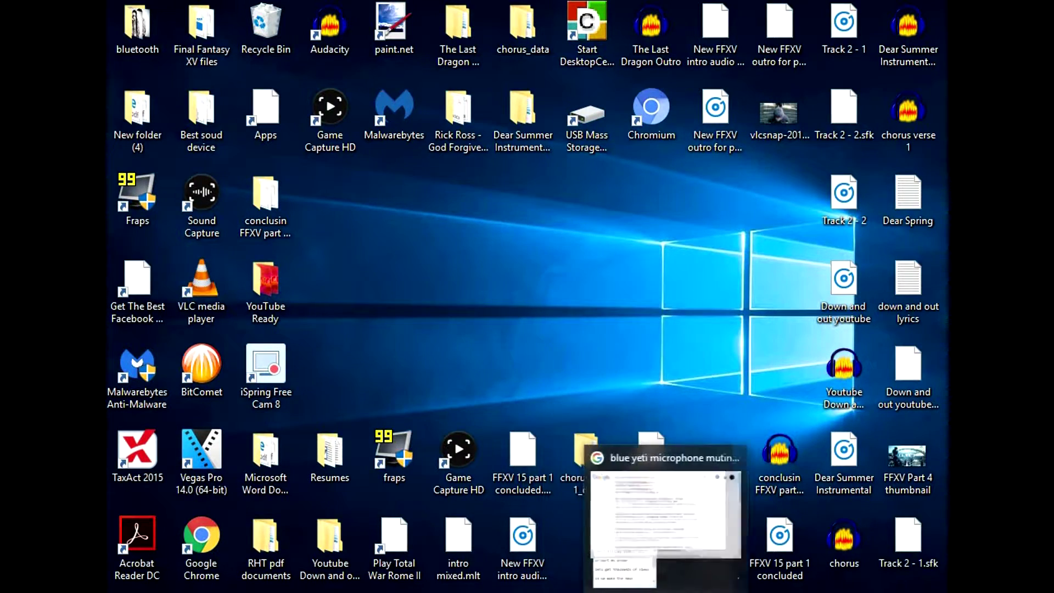
Open the r/techsupport 'My microphone keeps muting itself' thread and scroll to the top malware reply
{"action": "left_click", "coordinate": [667, 521]}
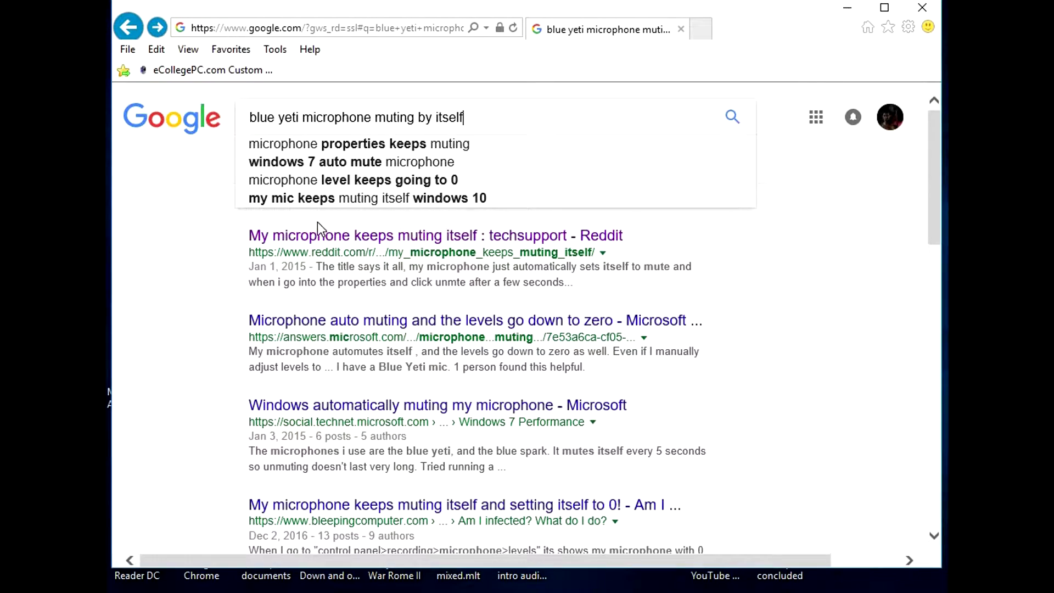
{"action": "left_click", "coordinate": [337, 241]}
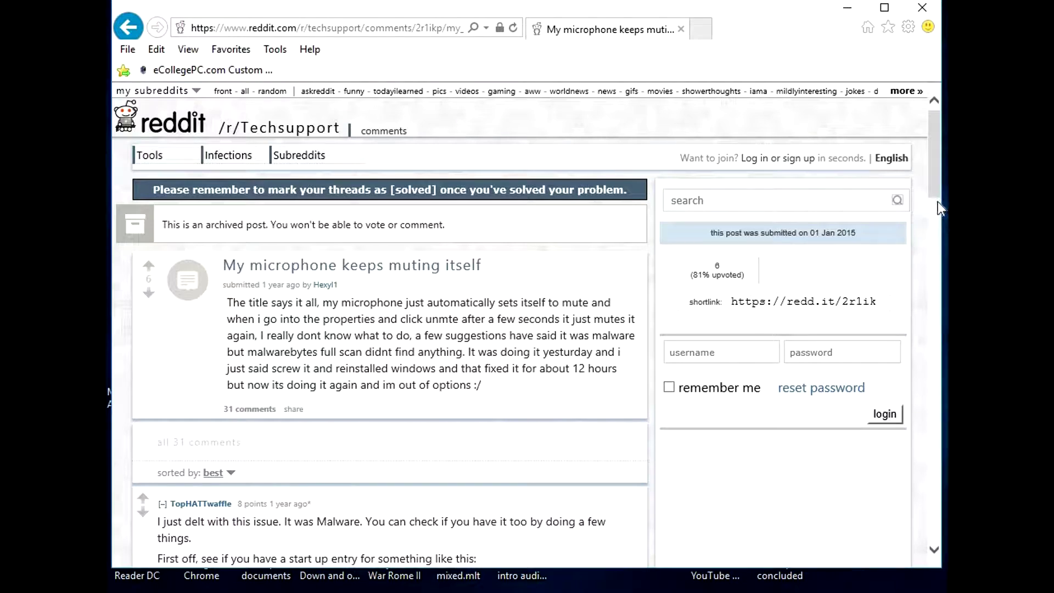
{"action": "scroll", "coordinate": [933, 192], "scroll_direction": "down", "scroll_amount": 1}
{"action": "left_click_drag", "start_coordinate": [933, 192], "coordinate": [933, 258]}
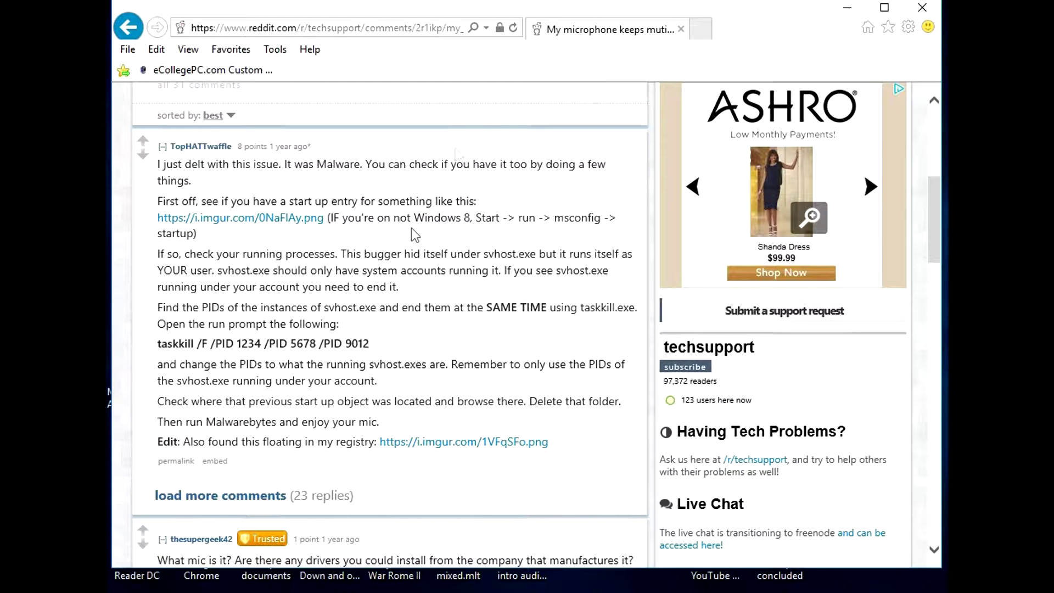
{"action": "left_click", "coordinate": [702, 30]}
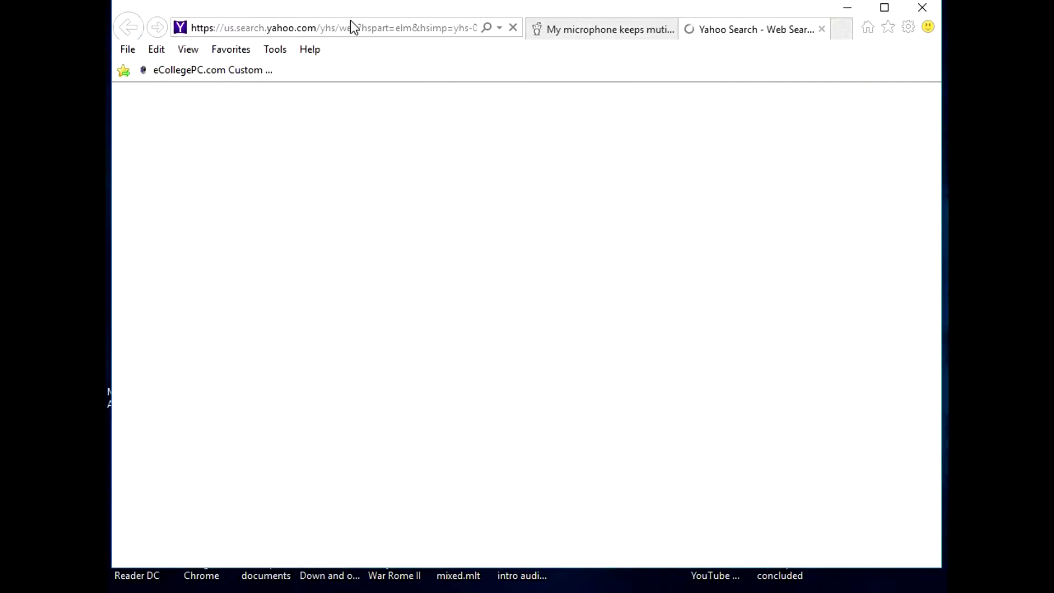
{"action": "left_click", "coordinate": [297, 31]}
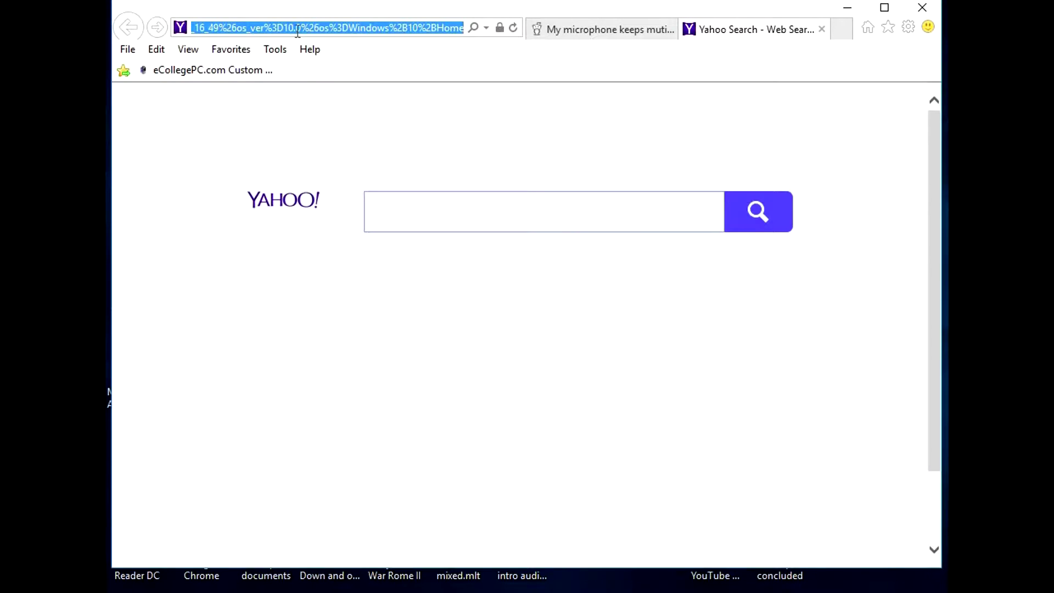
{"action": "type", "text": "www."}
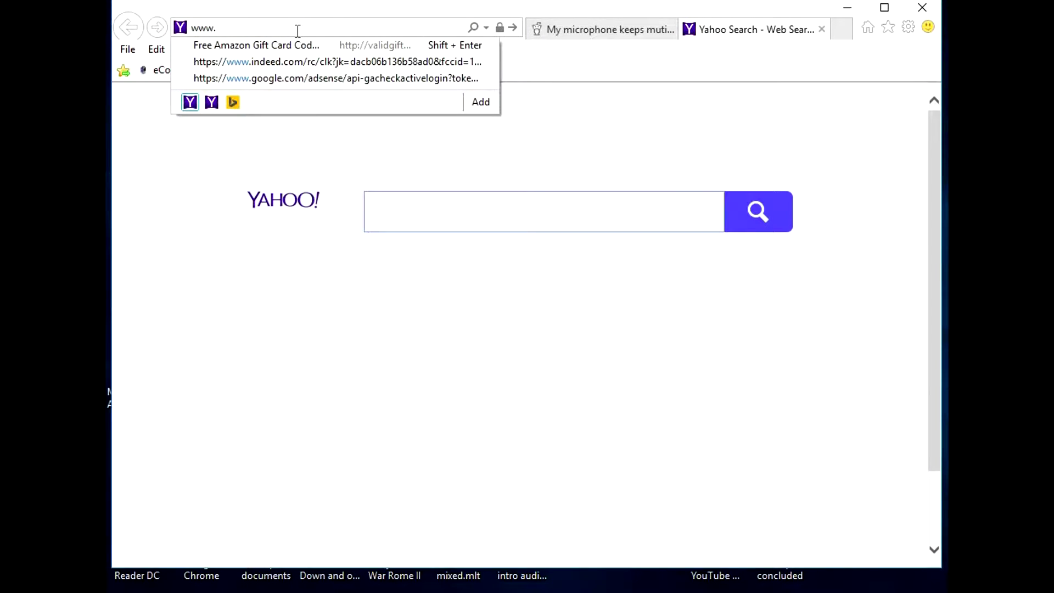
{"action": "type", "text": "malwarebytes.com"}
{"action": "key", "text": "Return"}
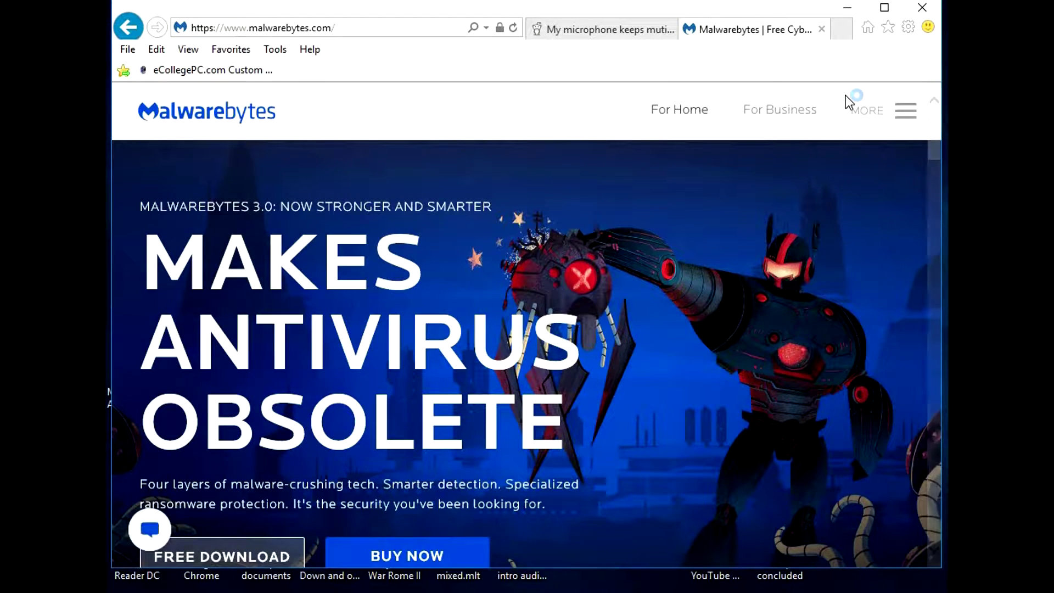
{"action": "left_click_drag", "start_coordinate": [934, 143], "coordinate": [934, 174]}
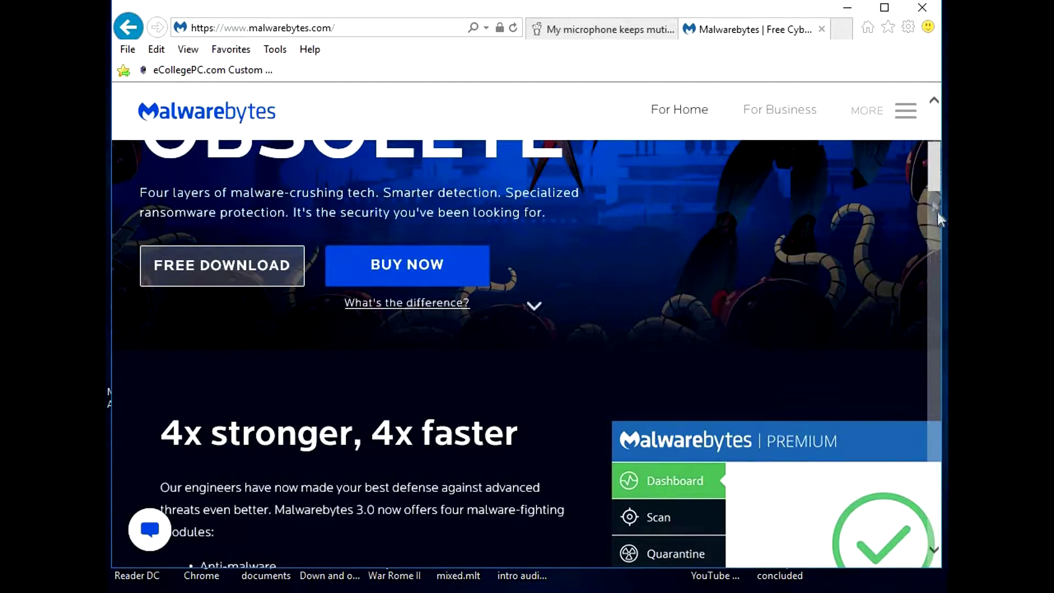
{"action": "left_click_drag", "start_coordinate": [938, 195], "coordinate": [933, 136]}
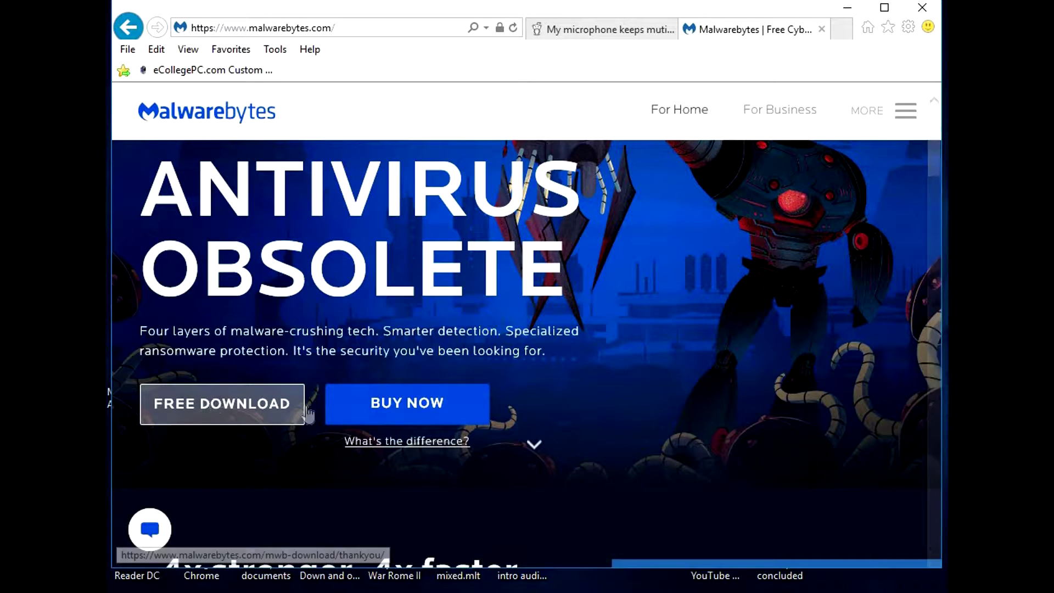
{"action": "left_click", "coordinate": [847, 8]}
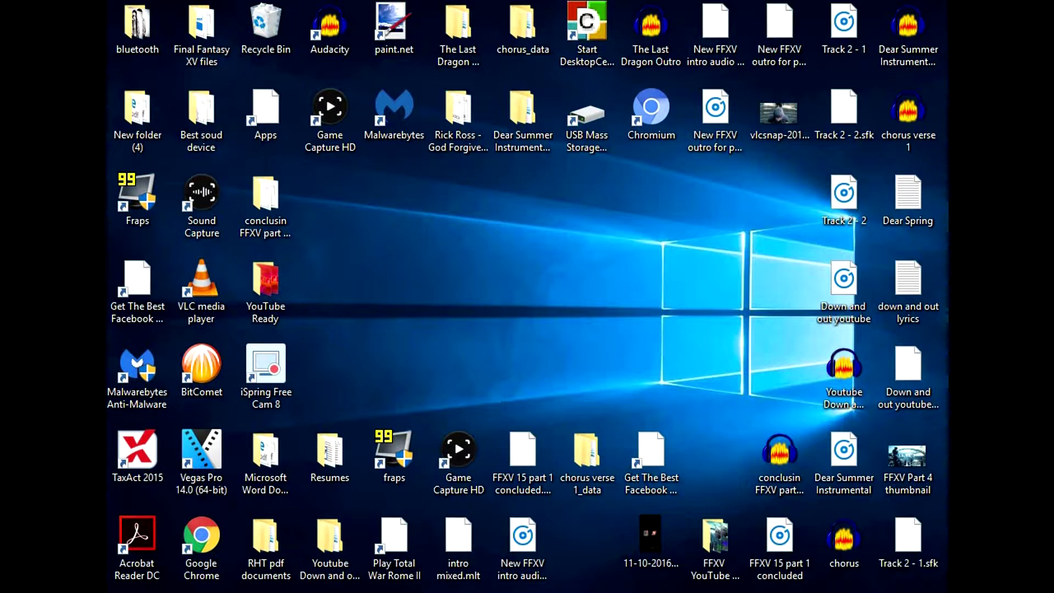
{"action": "key", "text": "super+s"}
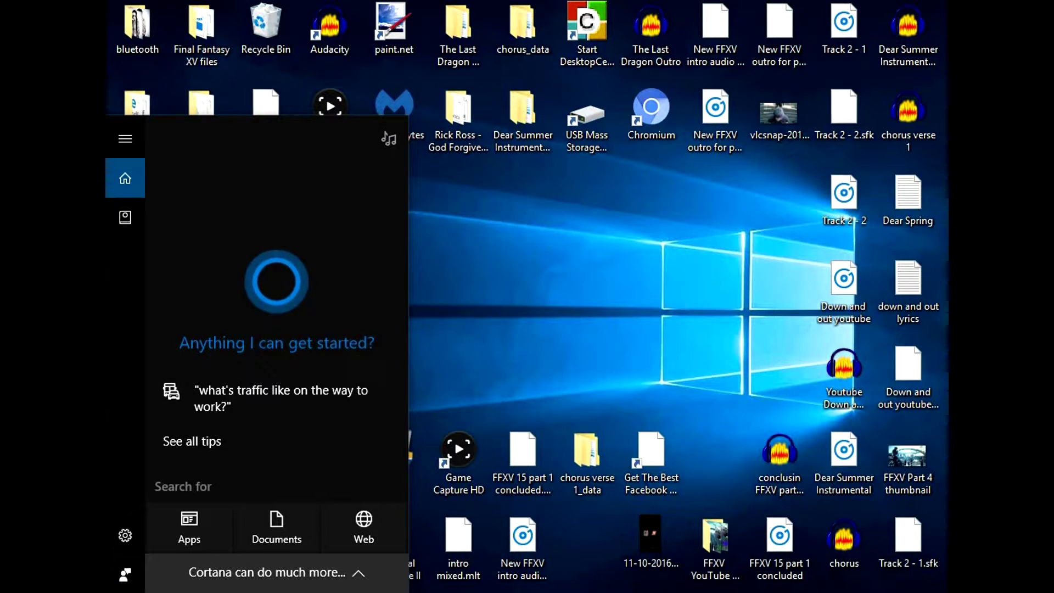
{"action": "type", "text": "m"}
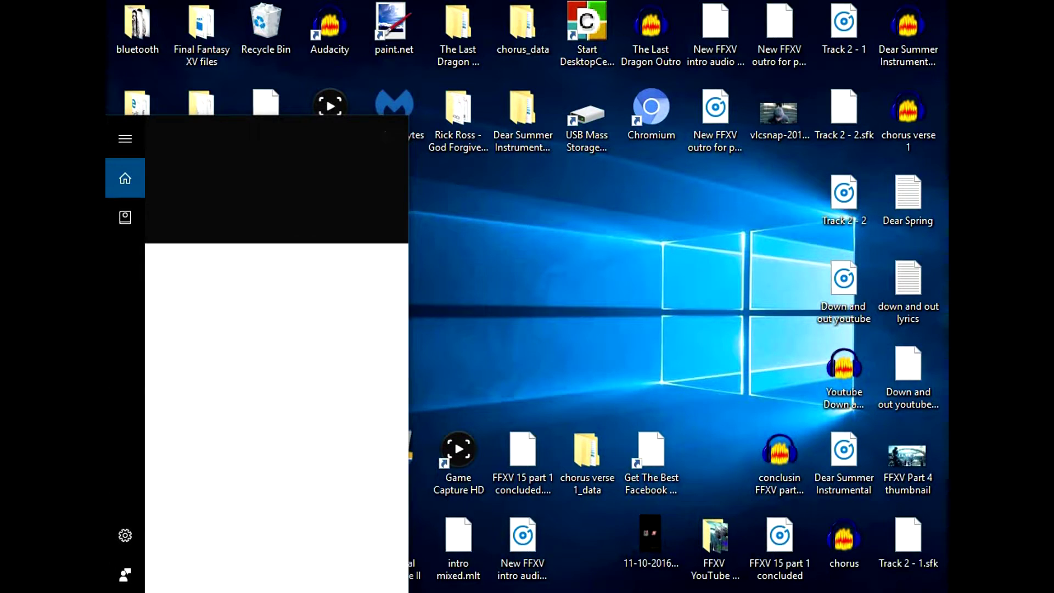
{"action": "type", "text": "sconfig"}
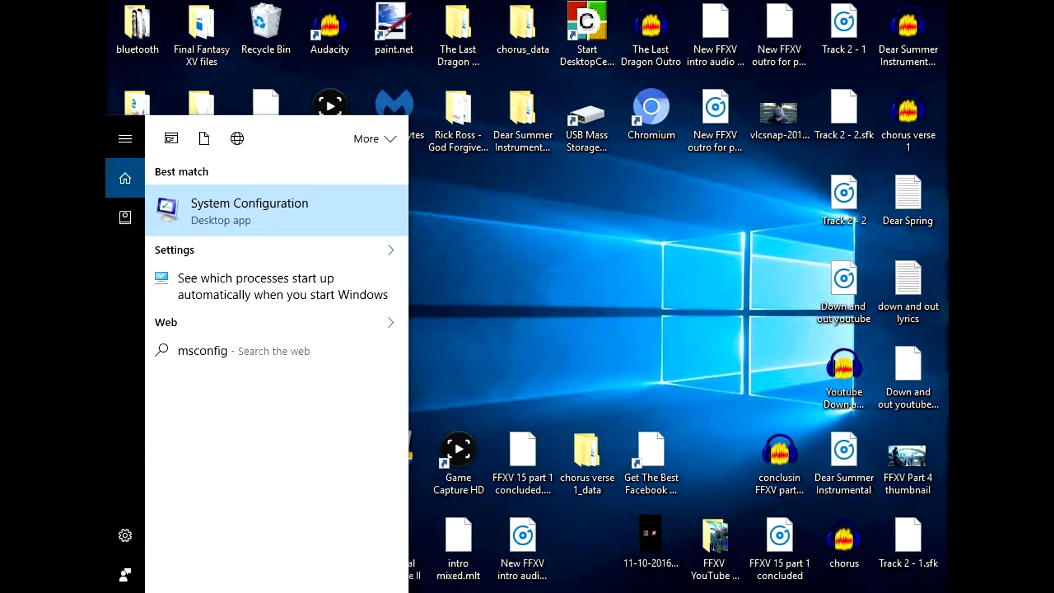
{"action": "key", "text": "Return"}
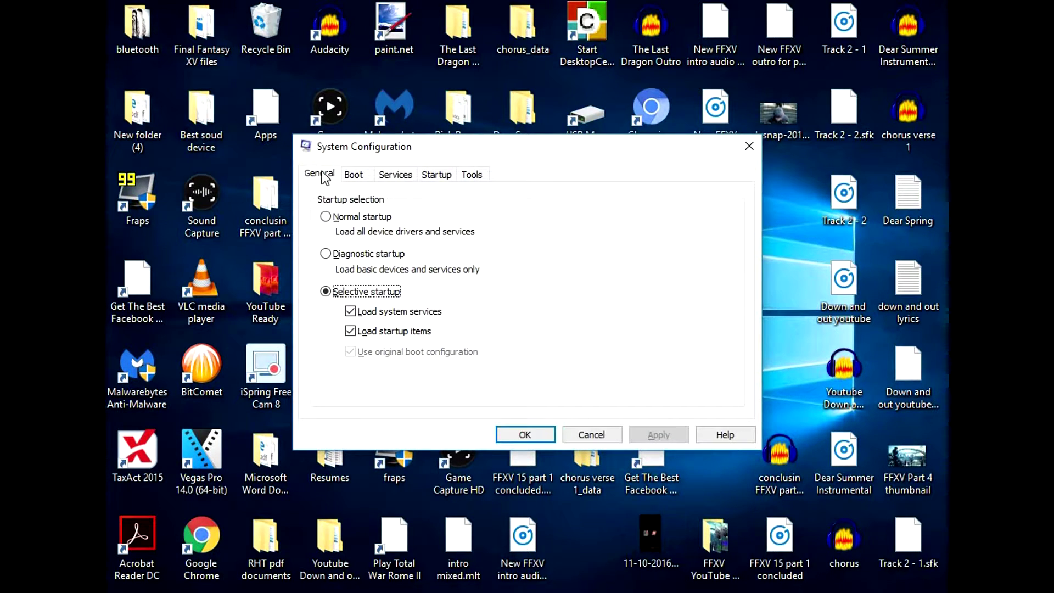
{"action": "left_click", "coordinate": [355, 175]}
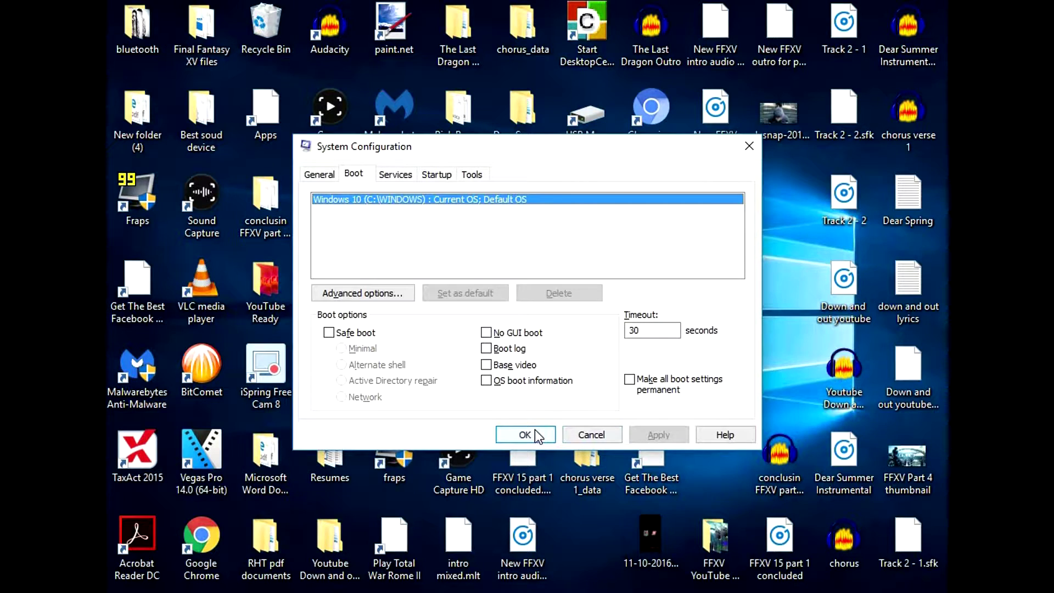
{"action": "left_click", "coordinate": [742, 150]}
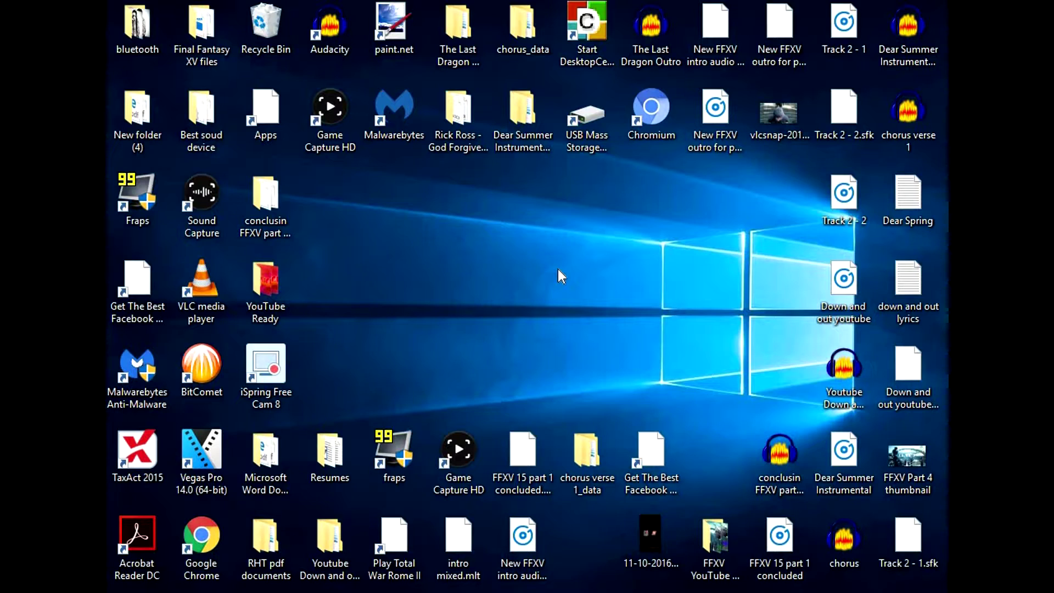
{"action": "double_click", "coordinate": [397, 134]}
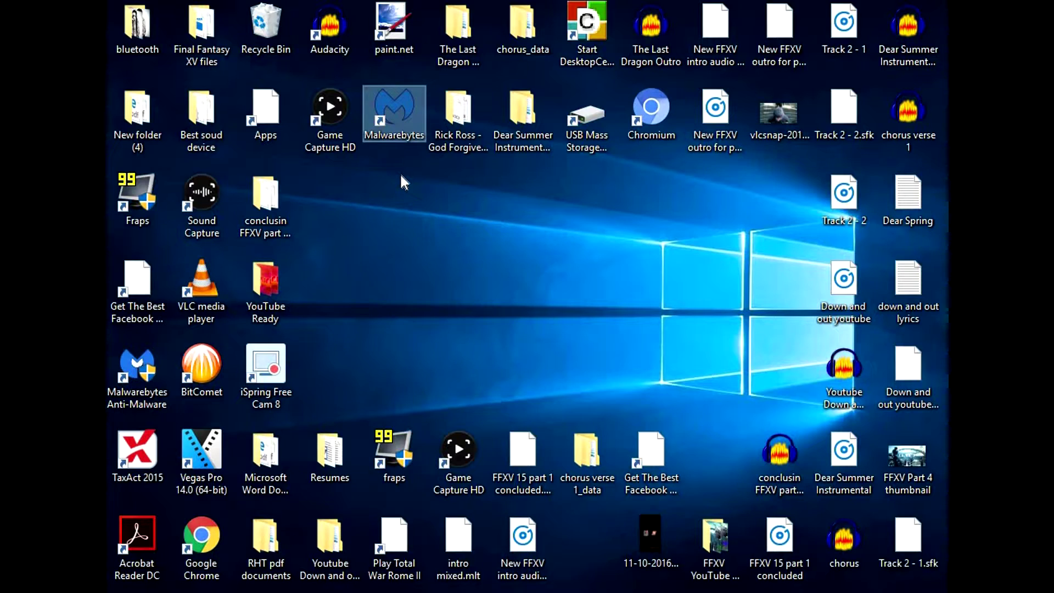
{"action": "left_click", "coordinate": [476, 291]}
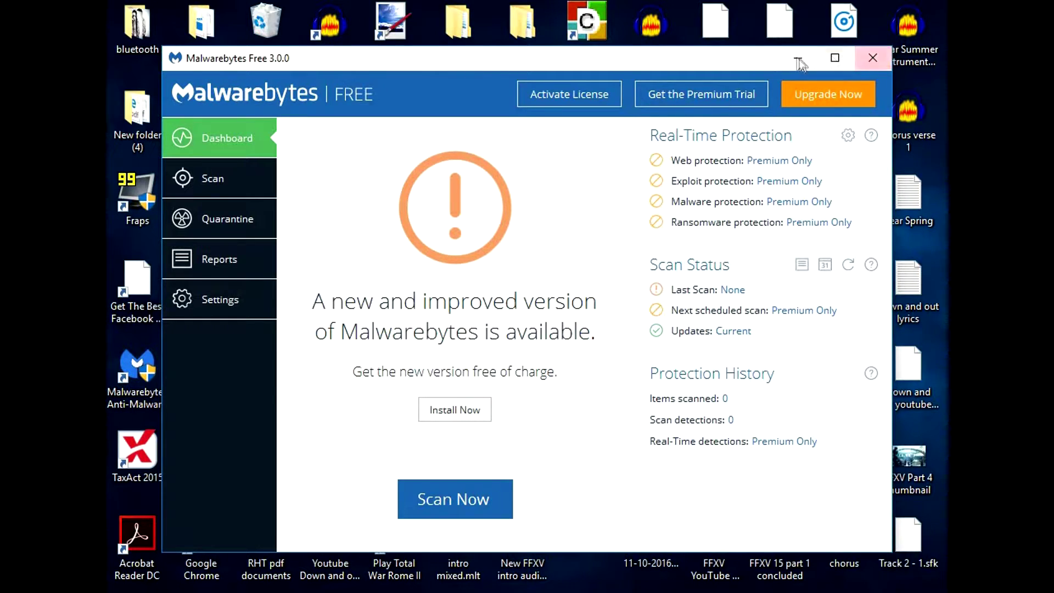
{"action": "left_click", "coordinate": [872, 58]}
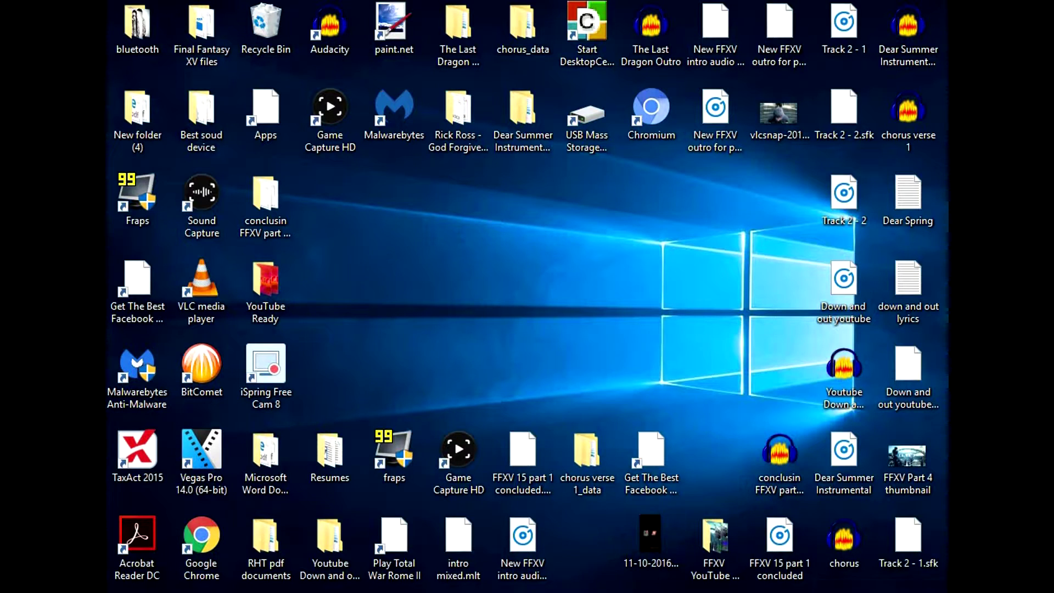
Set the Yeti Stereo Microphone's recording level to 100 on its Levels tab
{"action": "right_click", "coordinate": [746, 591]}
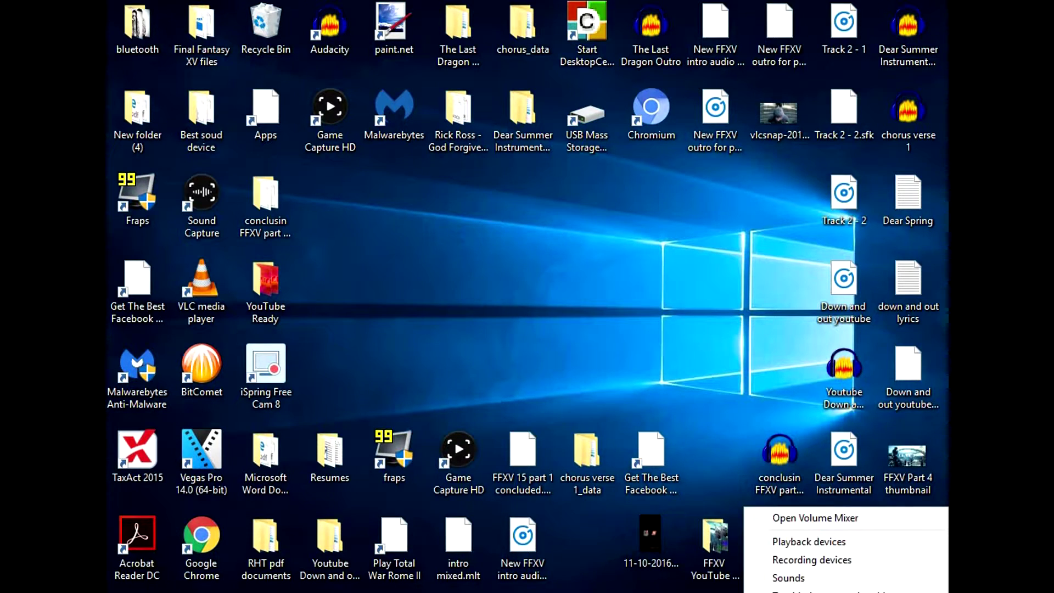
{"action": "left_click", "coordinate": [869, 562]}
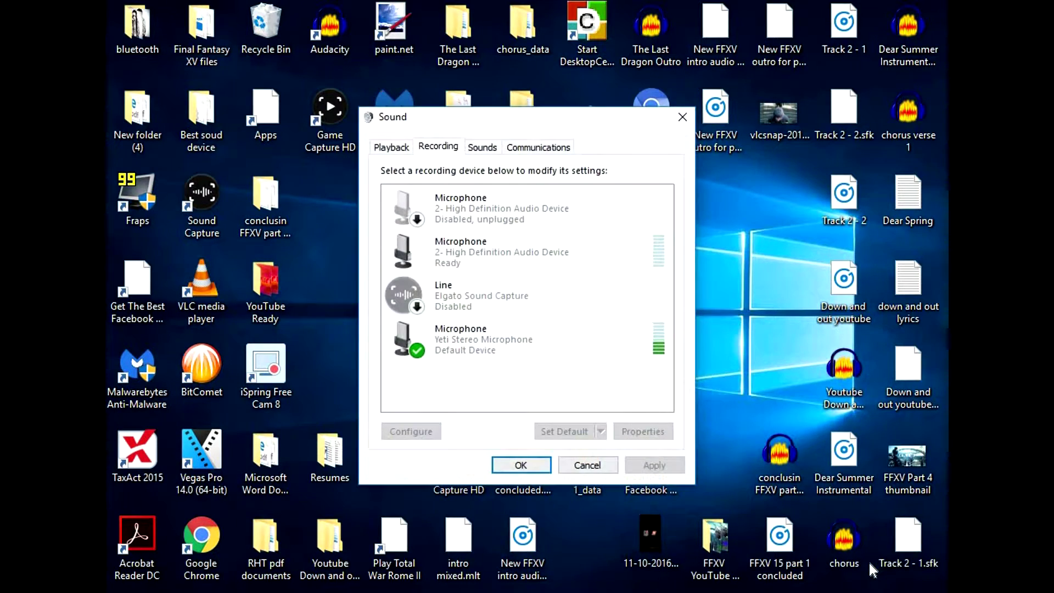
{"action": "left_click", "coordinate": [465, 346]}
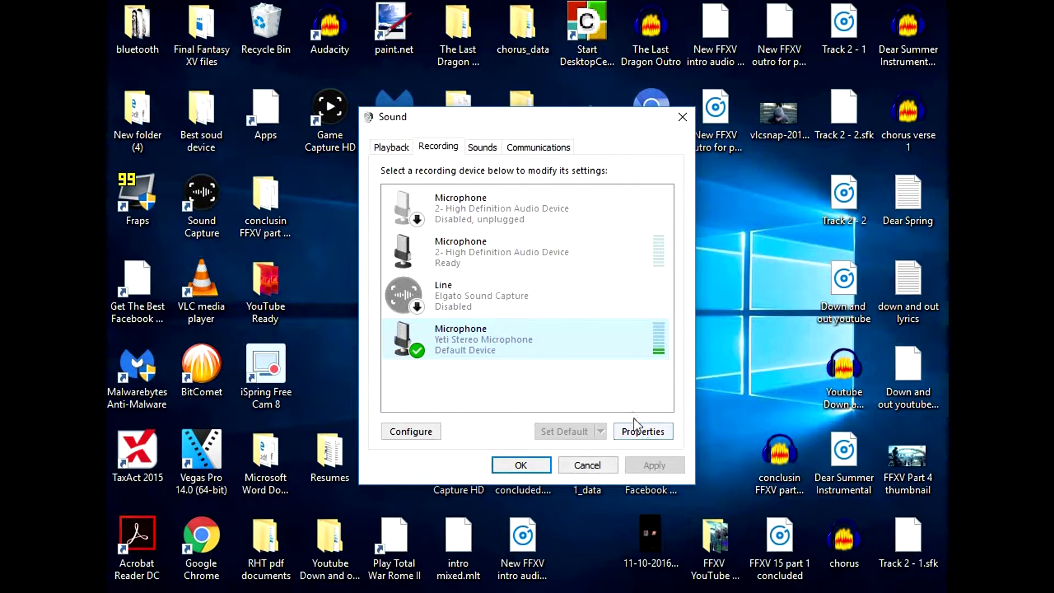
{"action": "left_click", "coordinate": [645, 433]}
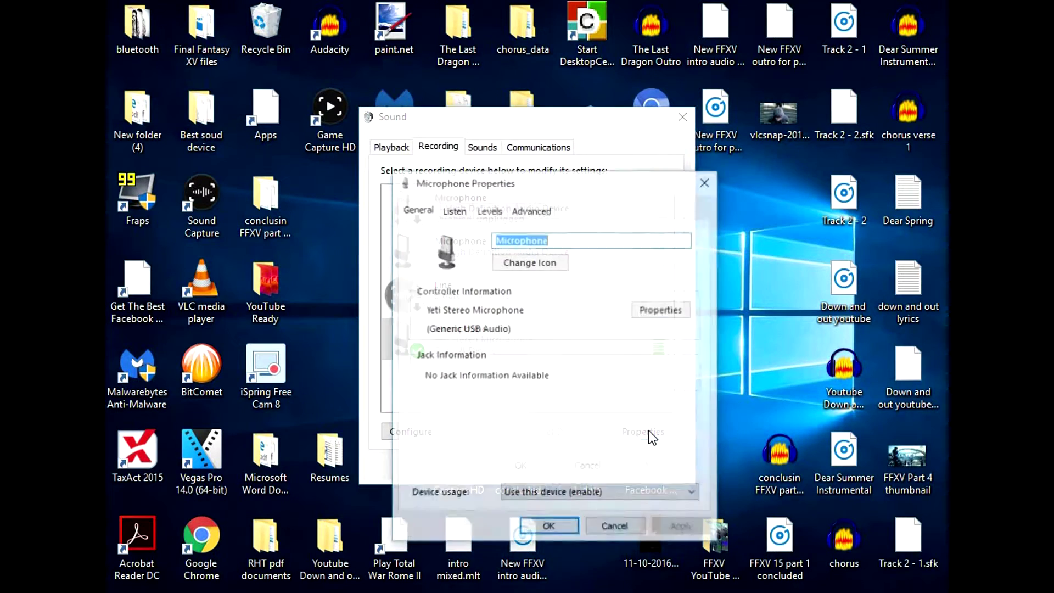
{"action": "left_click", "coordinate": [488, 210]}
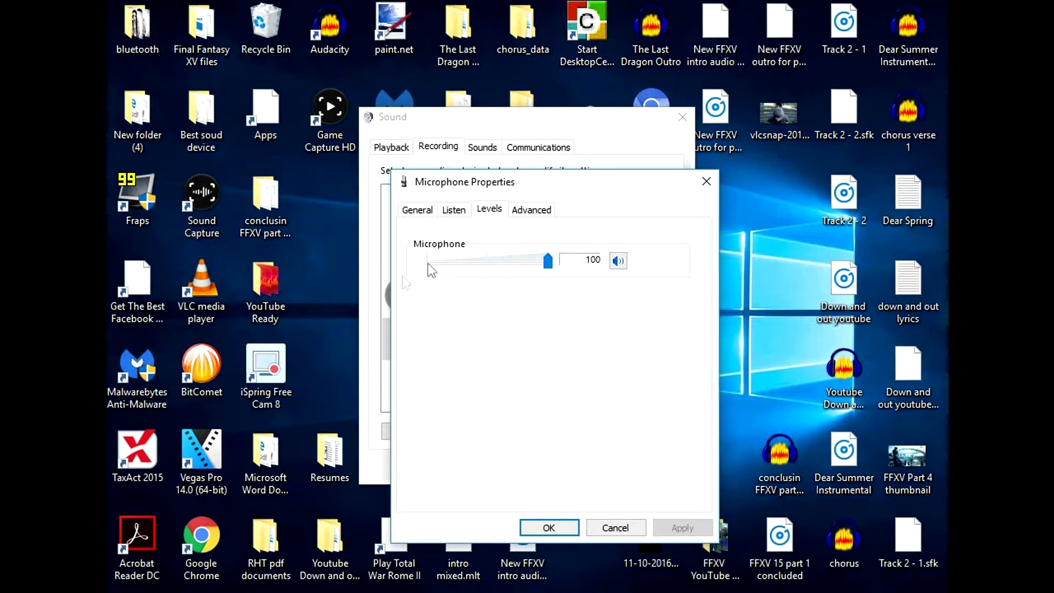
Close Microphone Properties and the Sound dialog, then bring up Cortana search
{"action": "left_click", "coordinate": [708, 183]}
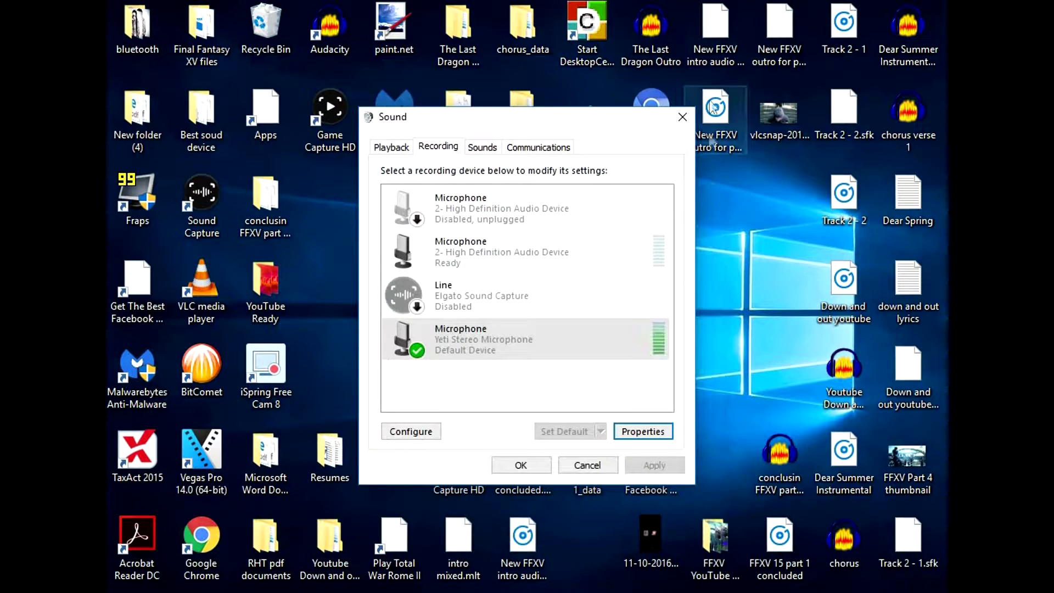
{"action": "left_click", "coordinate": [683, 117]}
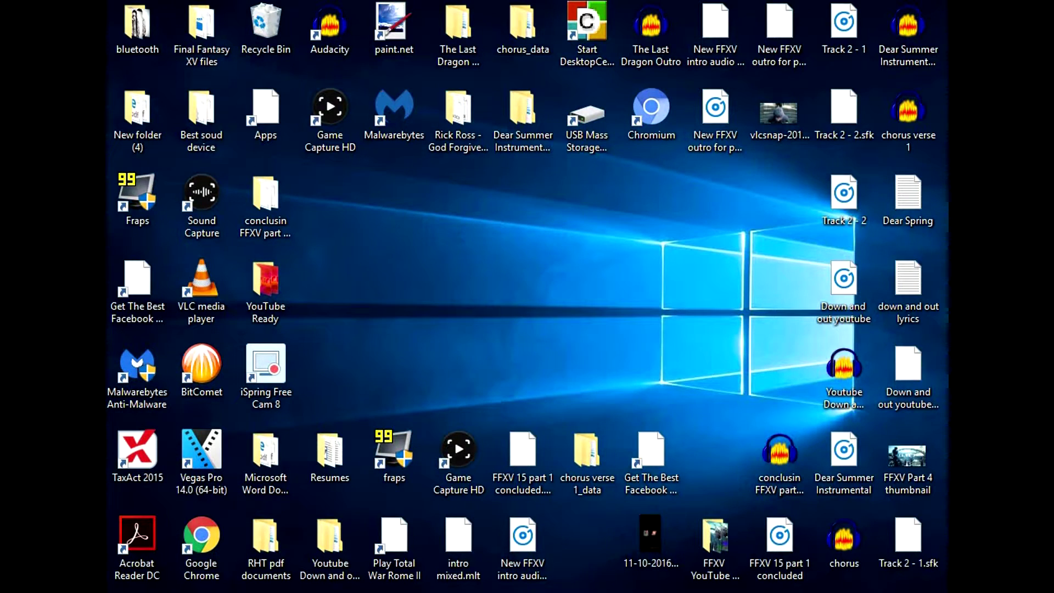
{"action": "key", "text": "super+s"}
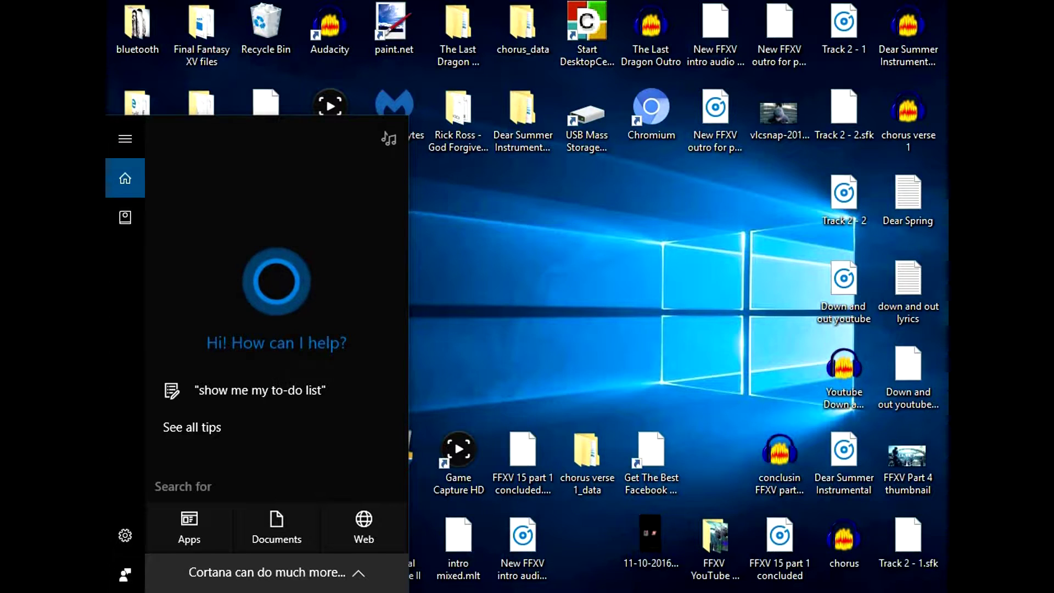
Replace the 'devi' search with 'control panel' and launch Control Panel
{"action": "type", "text": "devi"}
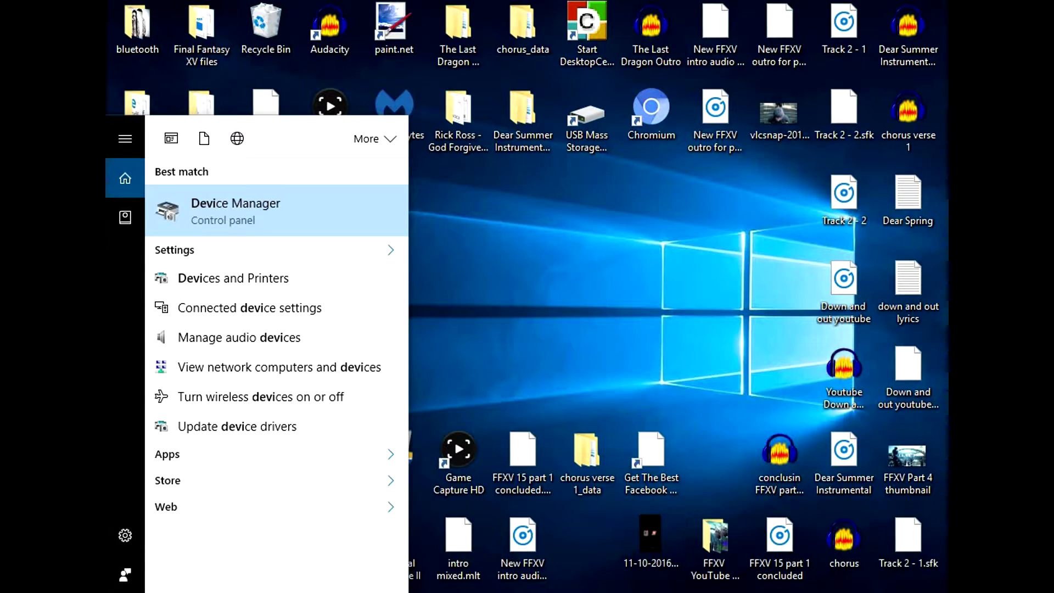
{"action": "key", "text": "BackSpace"}
{"action": "key", "text": "BackSpace"}
{"action": "key", "text": "BackSpace"}
{"action": "type", "text": "co"}
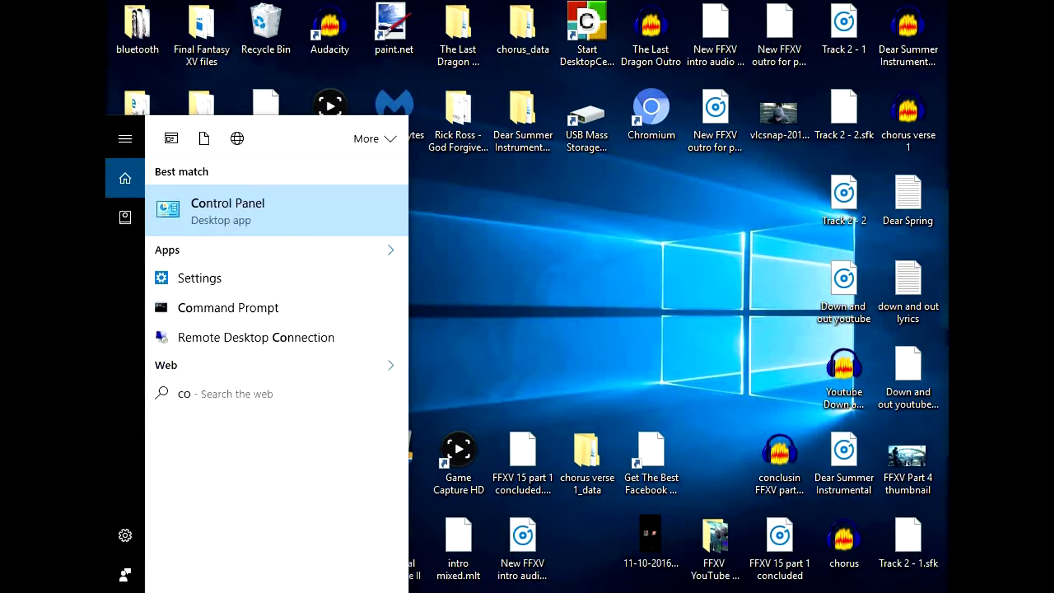
{"action": "type", "text": "ntrol panel"}
{"action": "key", "text": "Return"}
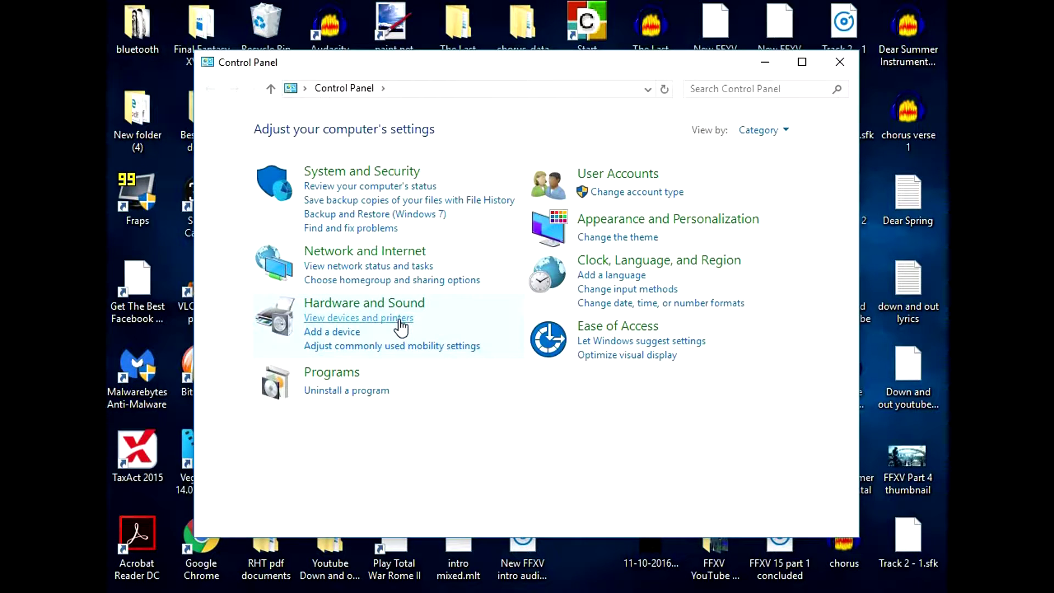
Open Devices and Printers and select the Yeti Stereo Microphone tile, checking its actions menu
{"action": "left_click", "coordinate": [373, 322]}
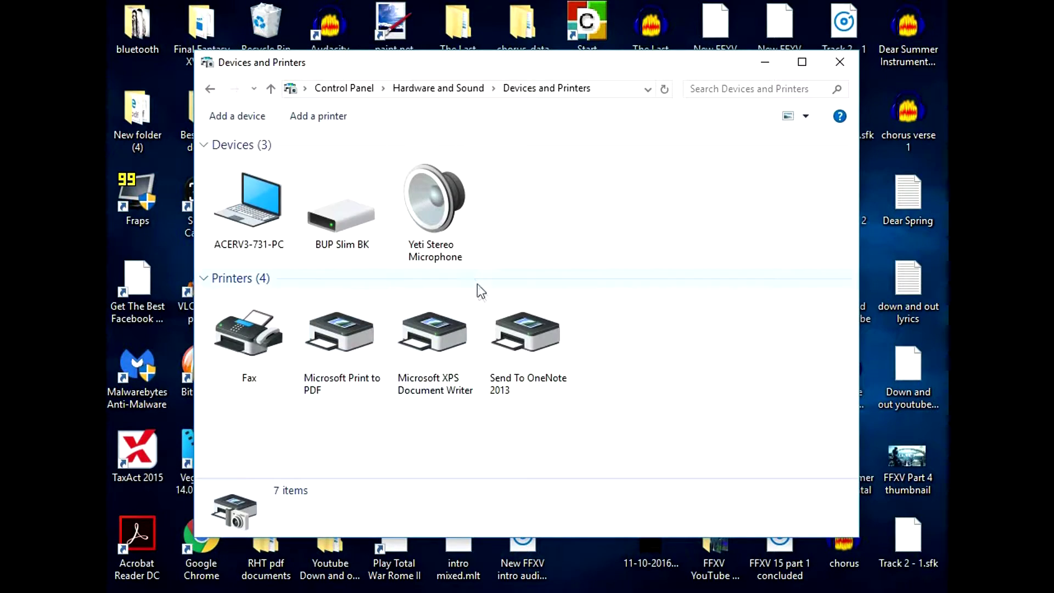
{"action": "left_click", "coordinate": [454, 263]}
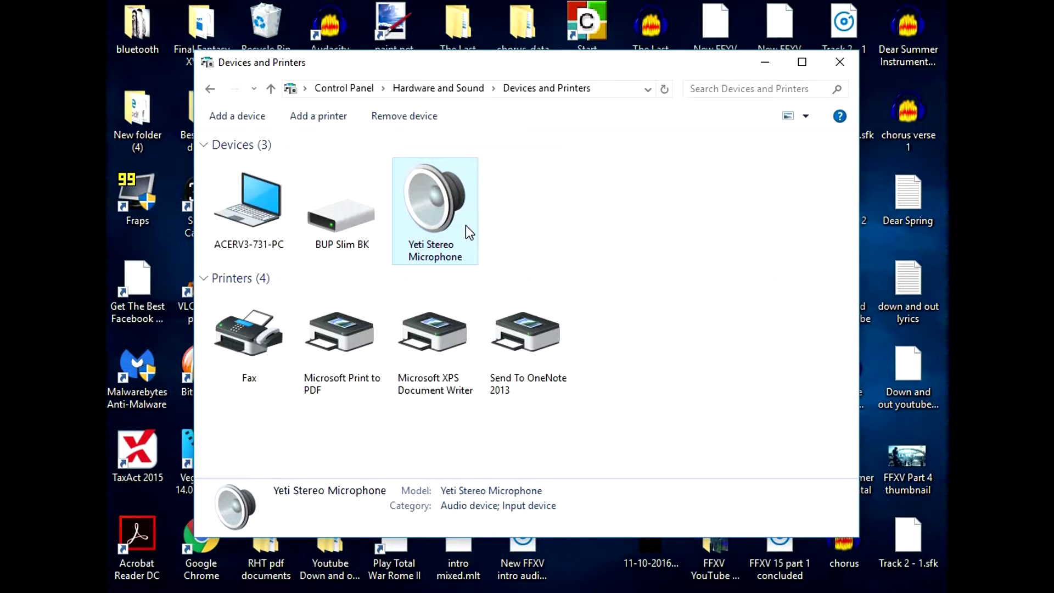
{"action": "right_click", "coordinate": [465, 225]}
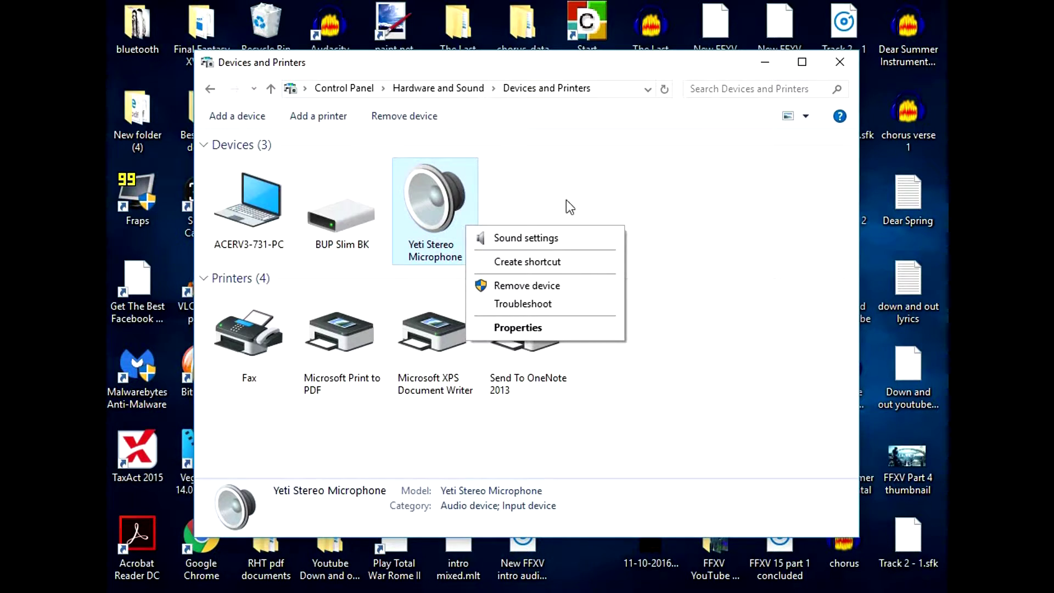
{"action": "left_click", "coordinate": [658, 211]}
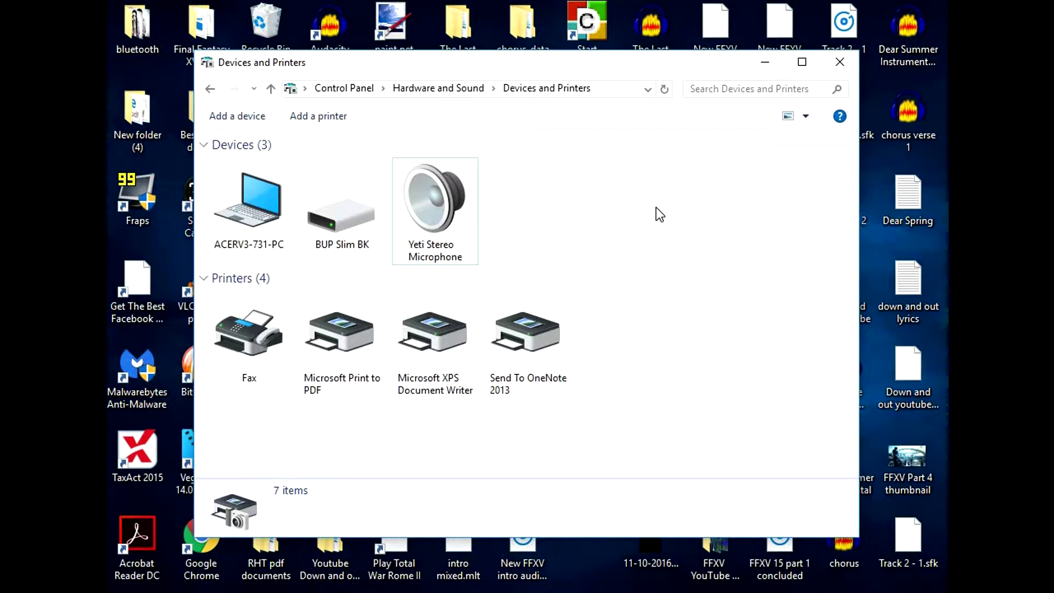
{"action": "left_click", "coordinate": [433, 204]}
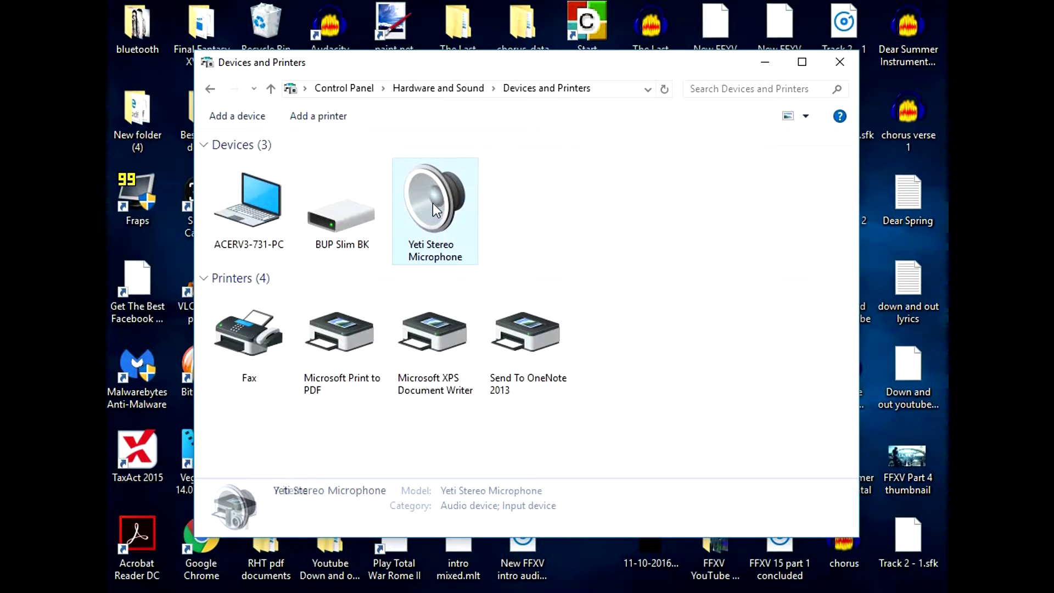
{"action": "left_click", "coordinate": [623, 249]}
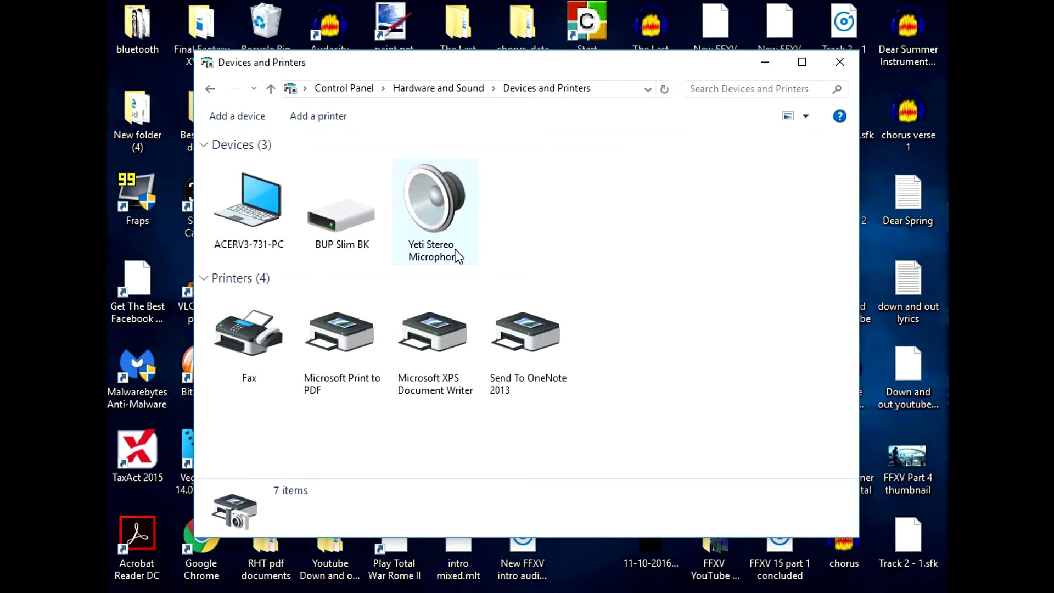
{"action": "left_click", "coordinate": [456, 251]}
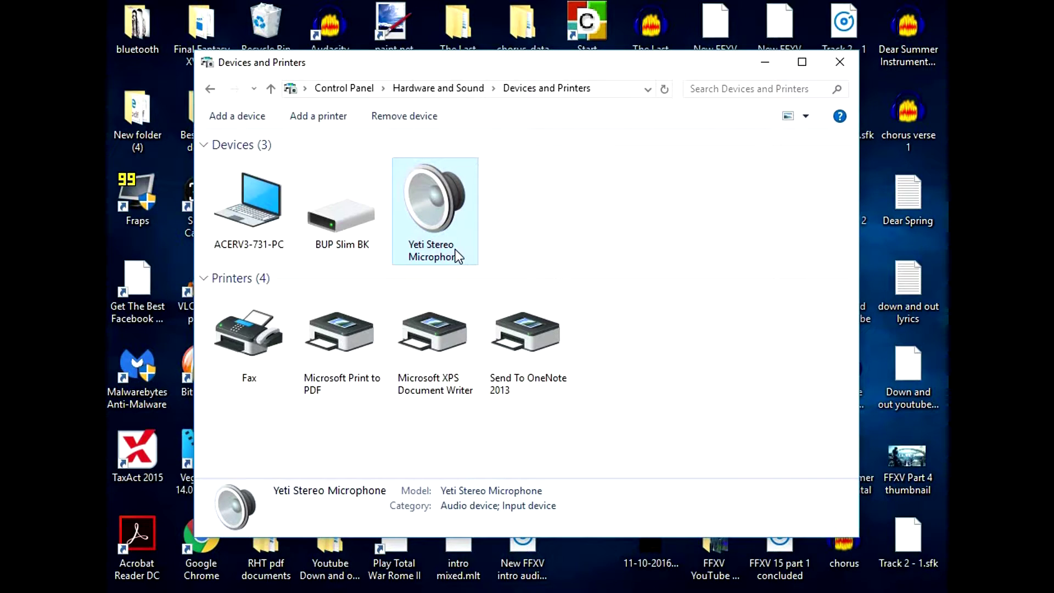
Check the Yeti microphone's Hardware properties, then open its Sound settings on playback devices
{"action": "right_click", "coordinate": [455, 252]}
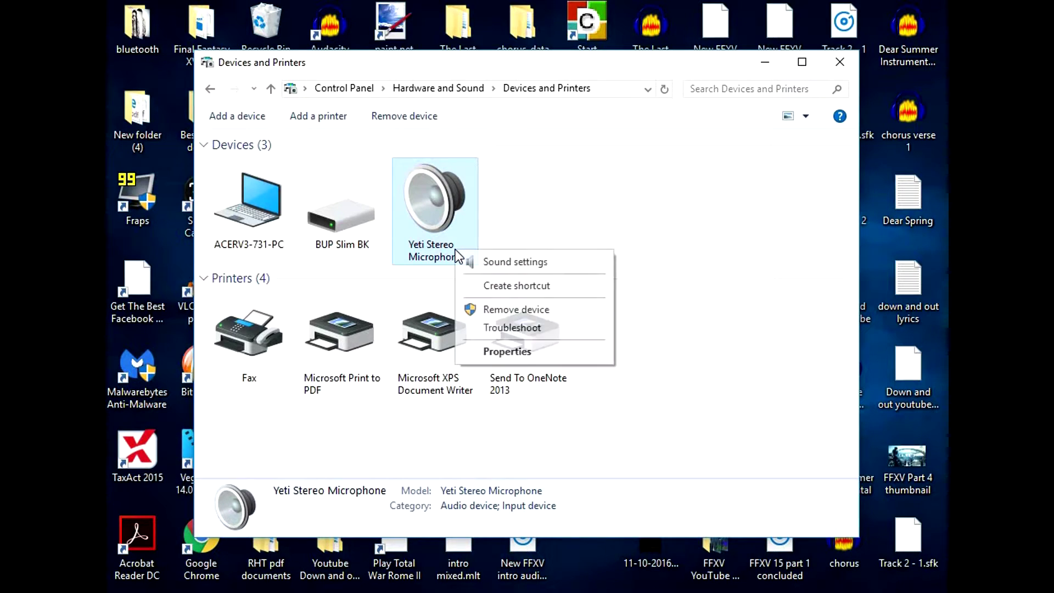
{"action": "left_click", "coordinate": [518, 348]}
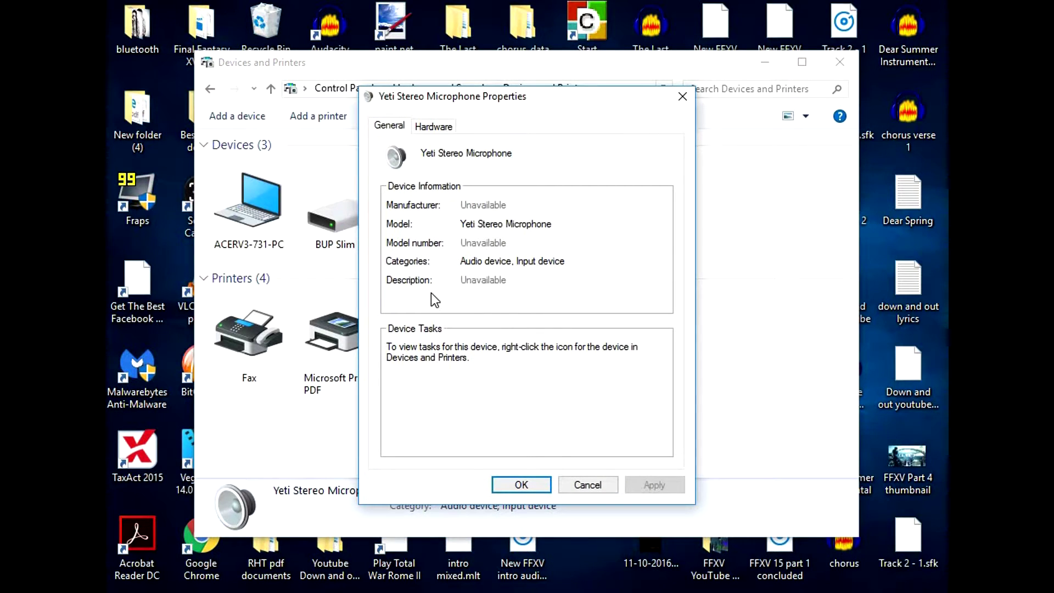
{"action": "left_click", "coordinate": [433, 126]}
{"action": "left_click", "coordinate": [390, 127]}
{"action": "left_click", "coordinate": [574, 484]}
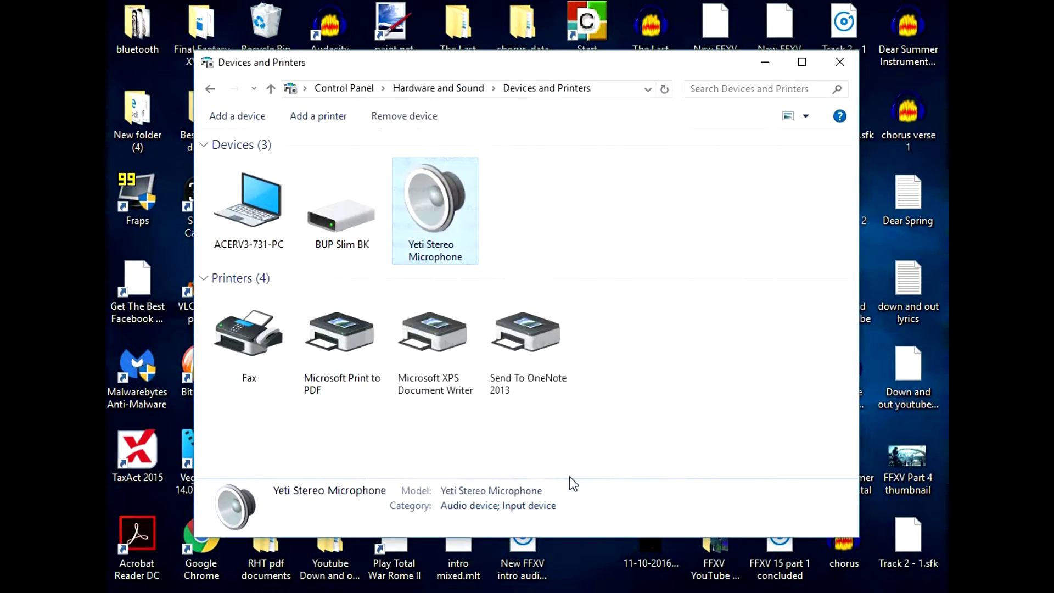
{"action": "right_click", "coordinate": [429, 219]}
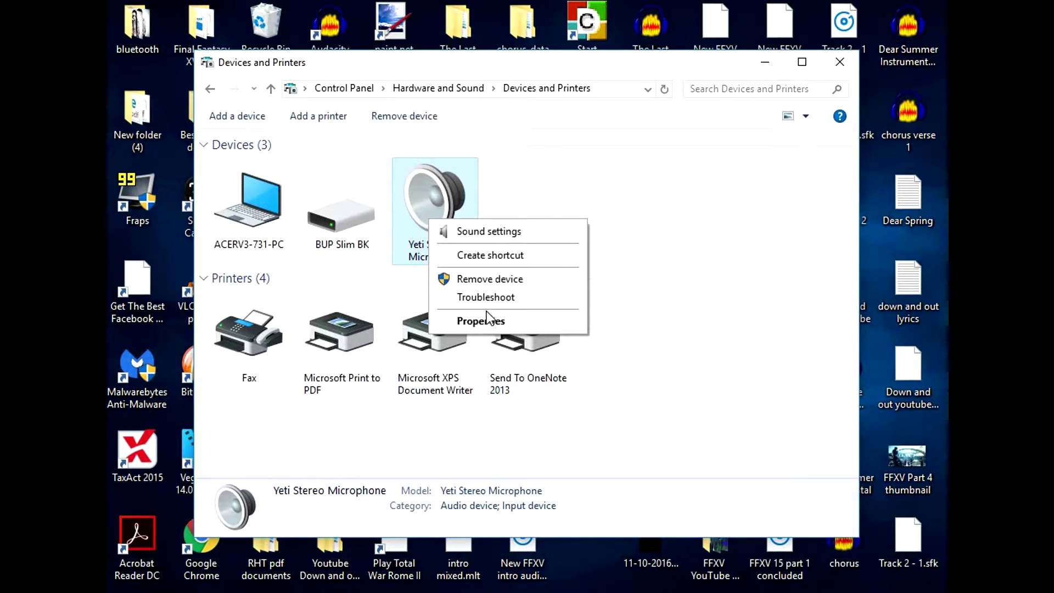
{"action": "left_click", "coordinate": [475, 230]}
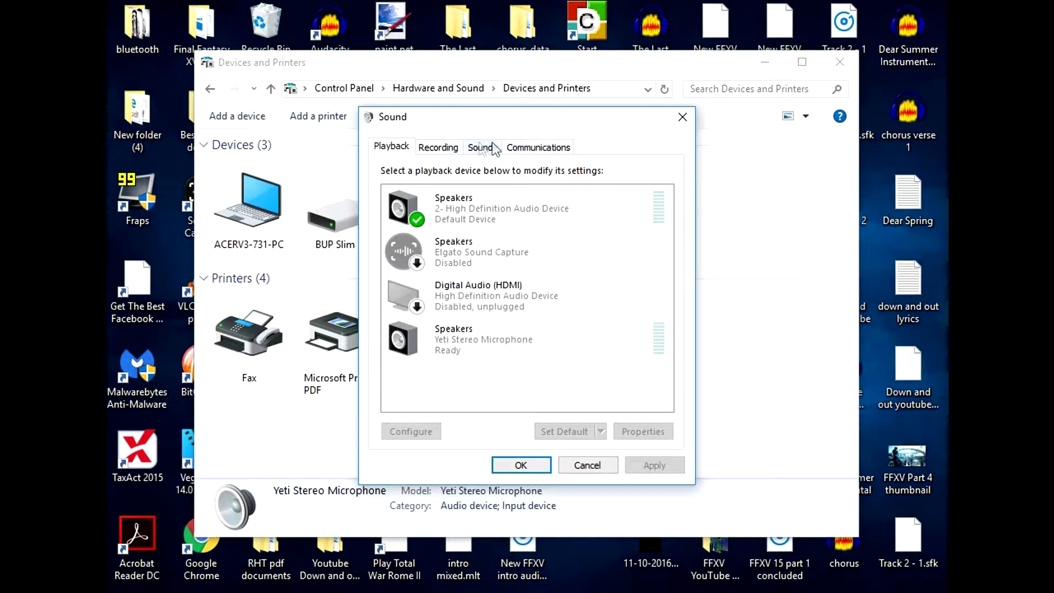
Review the Speakers (Yeti Stereo Microphone) Enhancements, Advanced and Levels tabs, ending on General
{"action": "left_click", "coordinate": [455, 331]}
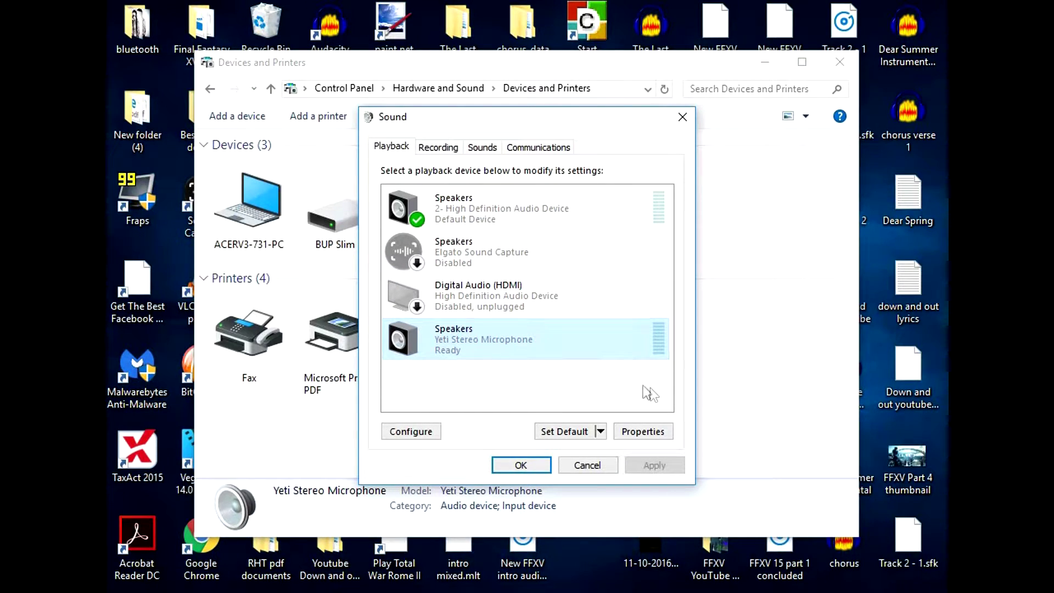
{"action": "left_click", "coordinate": [645, 436]}
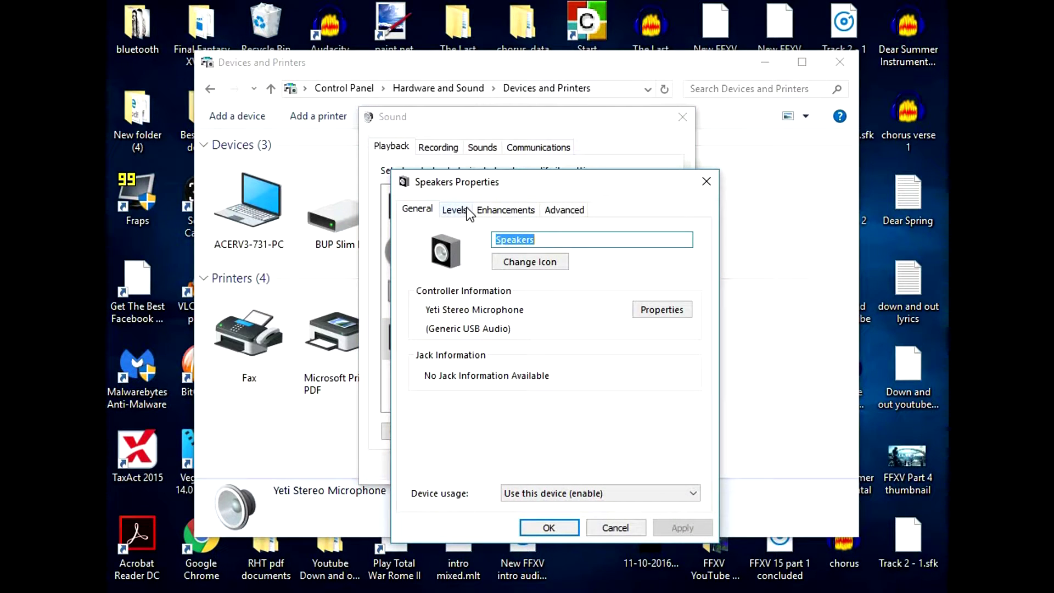
{"action": "left_click", "coordinate": [494, 209]}
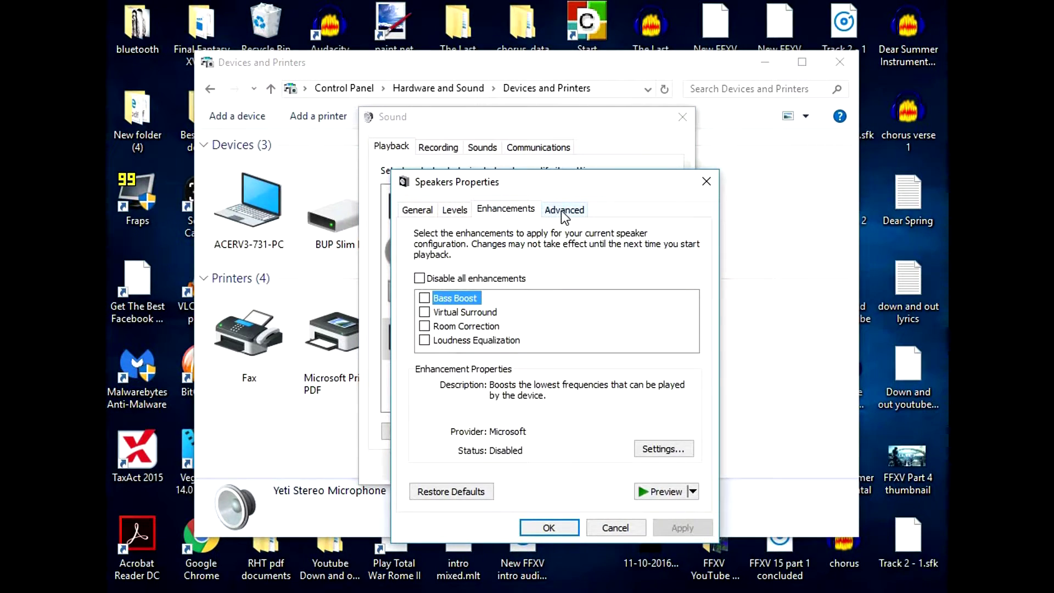
{"action": "left_click", "coordinate": [561, 209]}
{"action": "left_click", "coordinate": [495, 211]}
{"action": "left_click", "coordinate": [447, 204]}
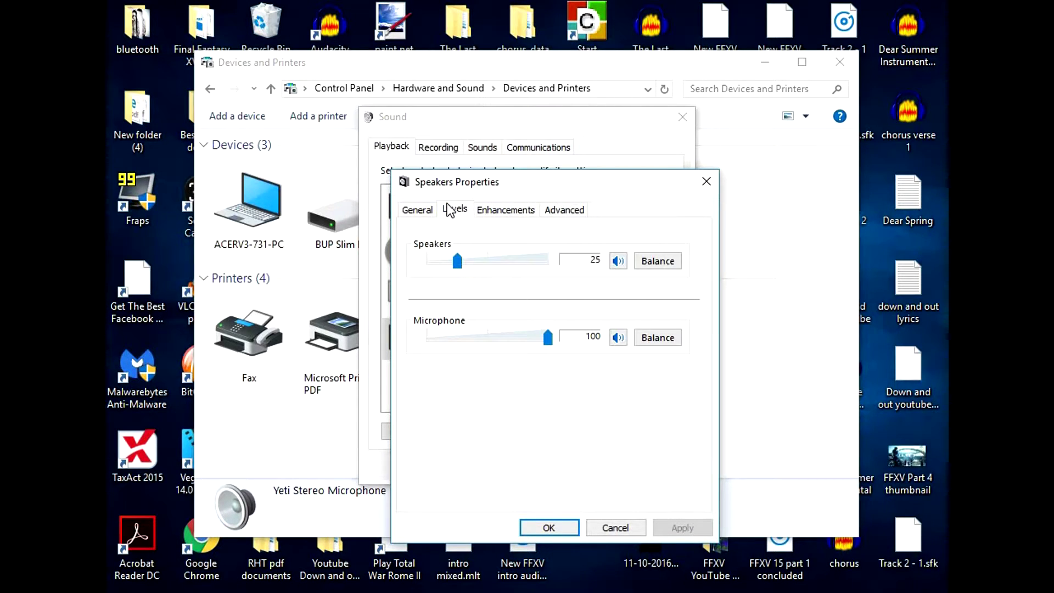
{"action": "left_click", "coordinate": [415, 211]}
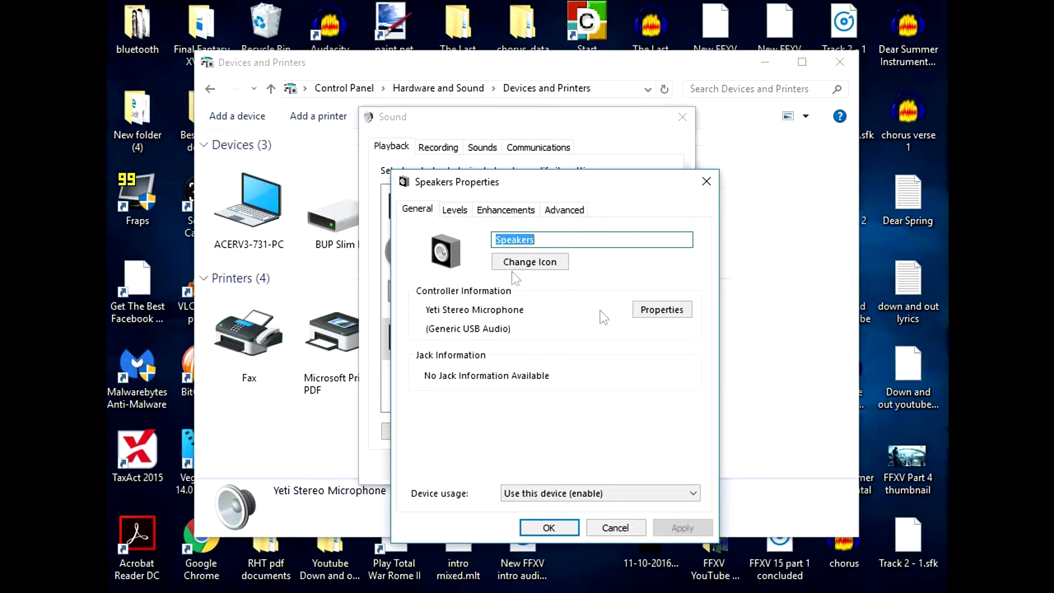
{"action": "left_click", "coordinate": [657, 310]}
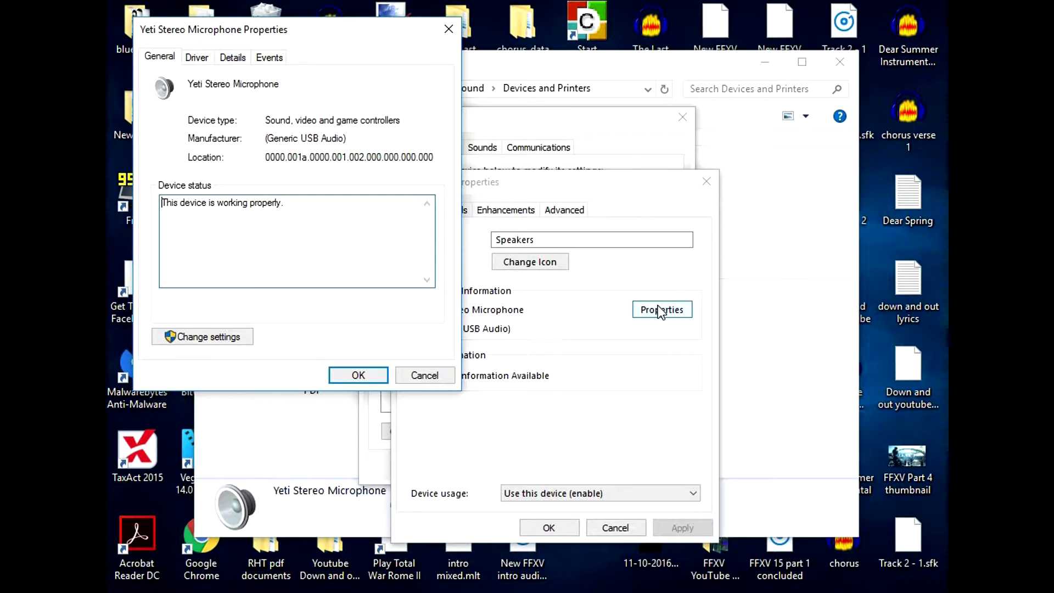
{"action": "mouse_move", "coordinate": [363, 30]}
{"action": "left_mouse_down"}
{"action": "mouse_move", "coordinate": [414, 83]}
{"action": "mouse_move", "coordinate": [769, 361]}
{"action": "mouse_move", "coordinate": [681, 337]}
{"action": "mouse_move", "coordinate": [460, 318]}
{"action": "mouse_move", "coordinate": [443, 234]}
{"action": "mouse_move", "coordinate": [539, 182]}
{"action": "mouse_move", "coordinate": [493, 123]}
{"action": "mouse_move", "coordinate": [584, 117]}
{"action": "left_mouse_up"}
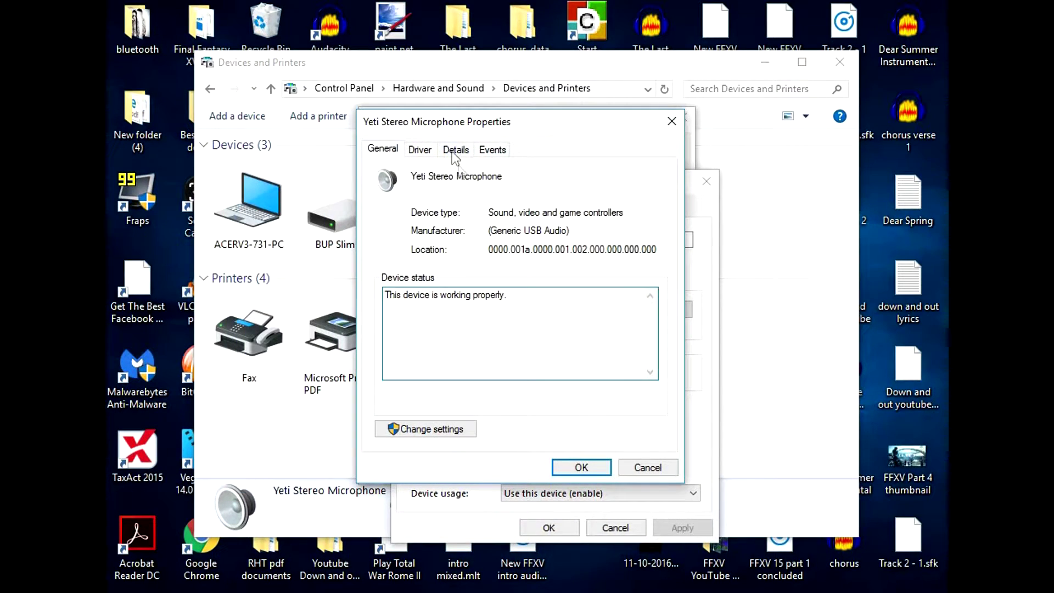
{"action": "left_click", "coordinate": [423, 154]}
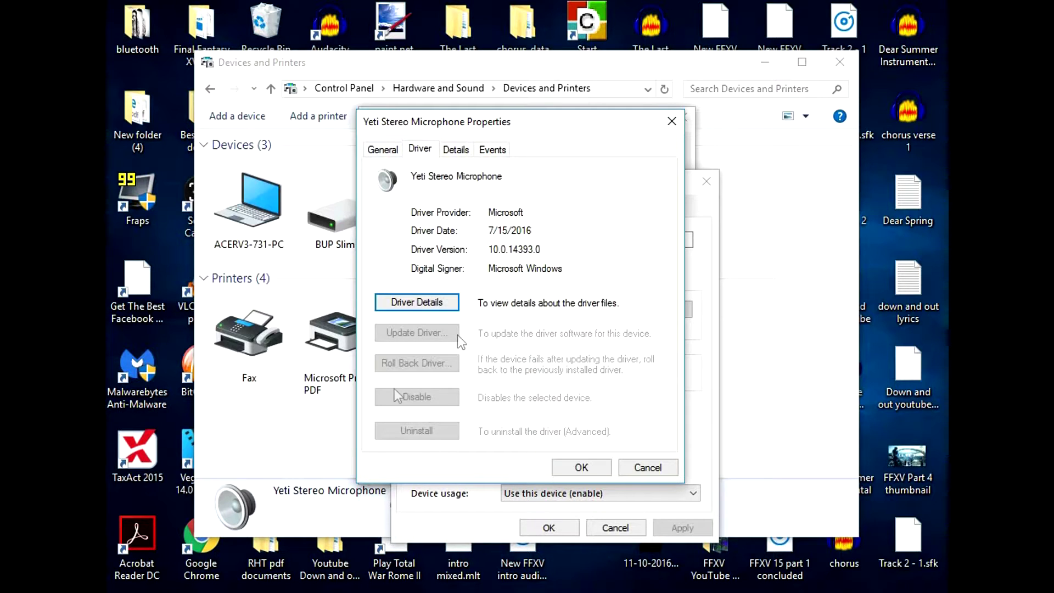
{"action": "left_click", "coordinate": [670, 121]}
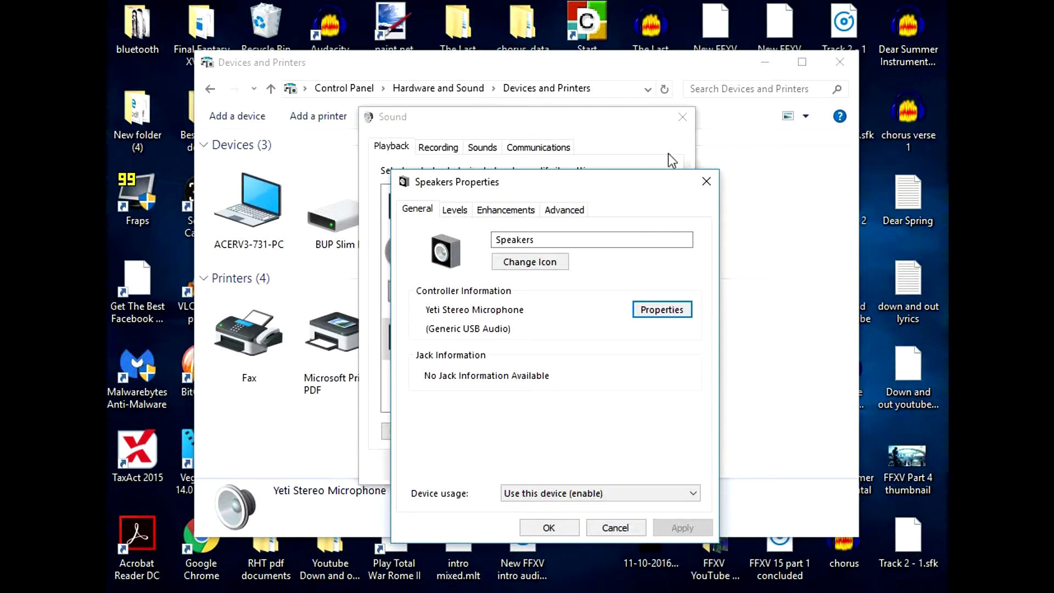
Close Speakers Properties and the Sound dialog, returning to Devices and Printers
{"action": "left_click", "coordinate": [706, 182]}
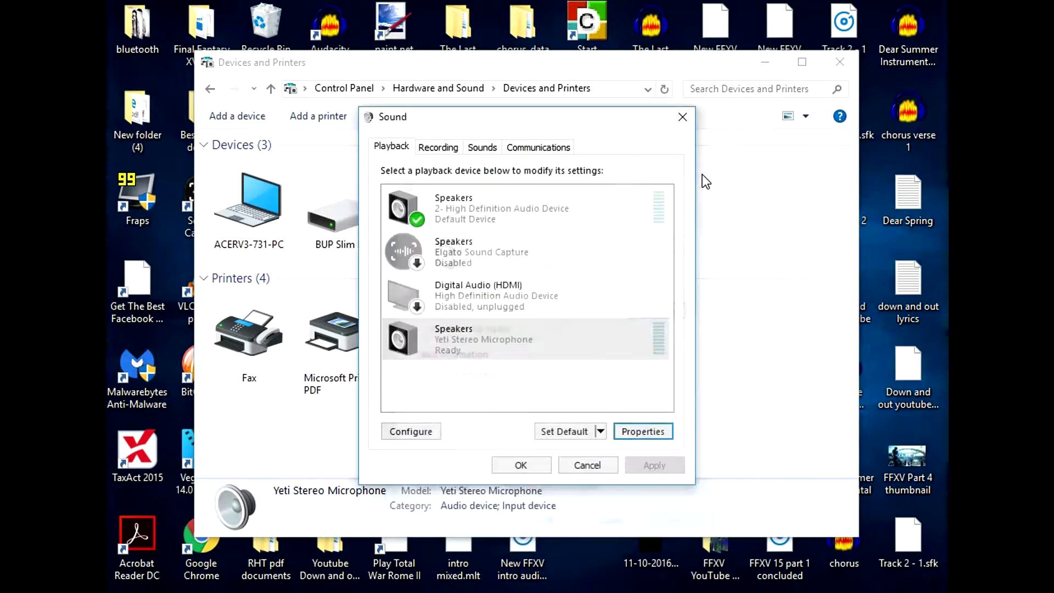
{"action": "left_click", "coordinate": [681, 117]}
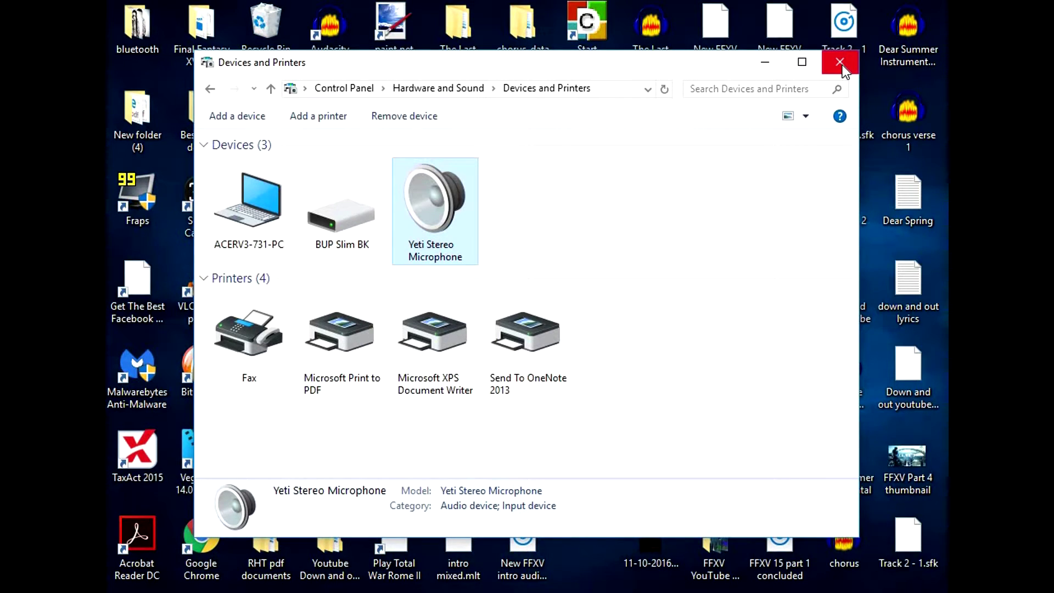